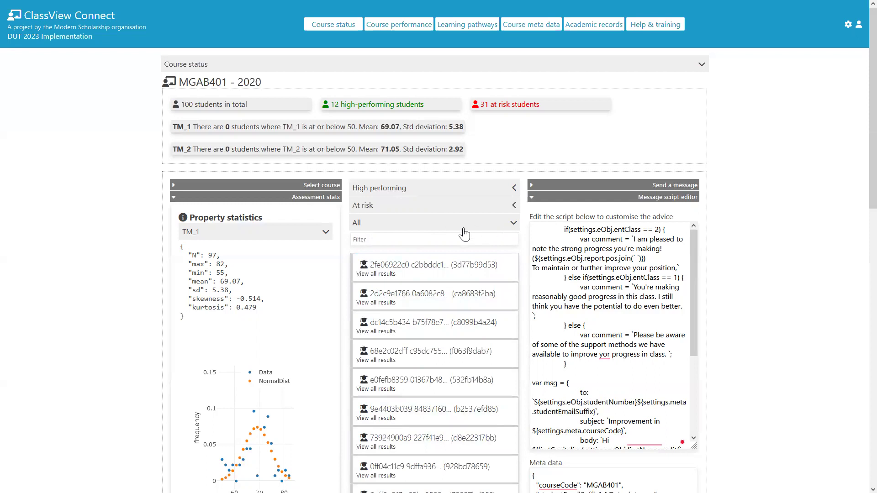
Step: Show the high-performing and at-risk student lists for MGAB401, and view the statistics for TM_2 and TM_1
click(374, 107)
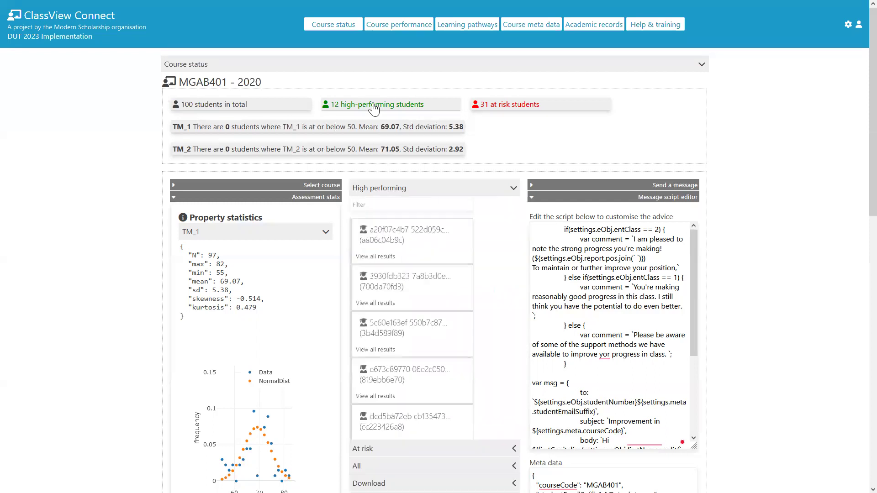
click(519, 109)
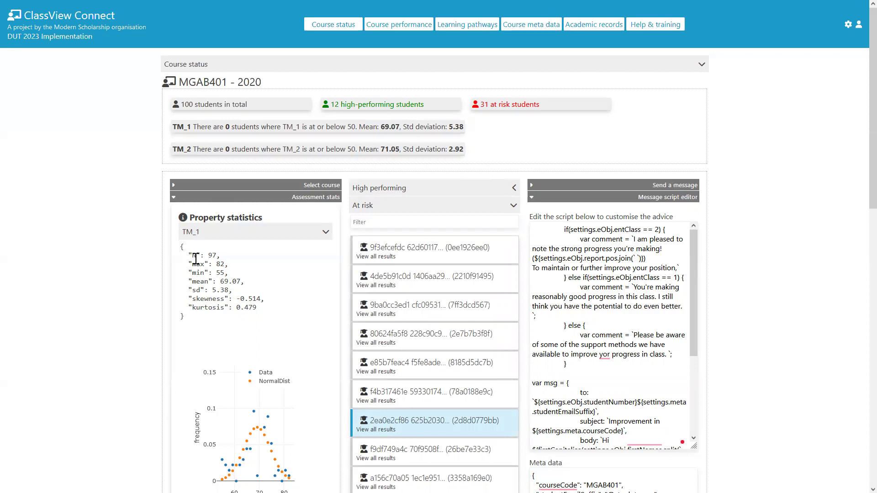
click(229, 157)
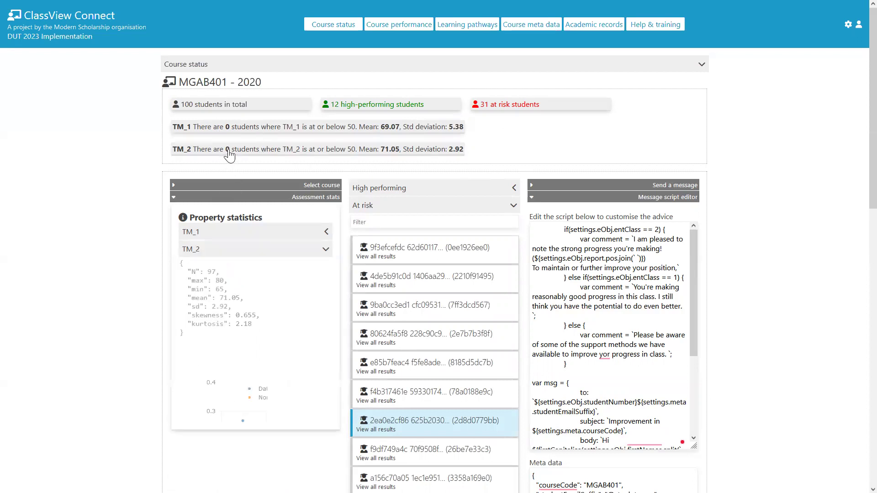
click(249, 130)
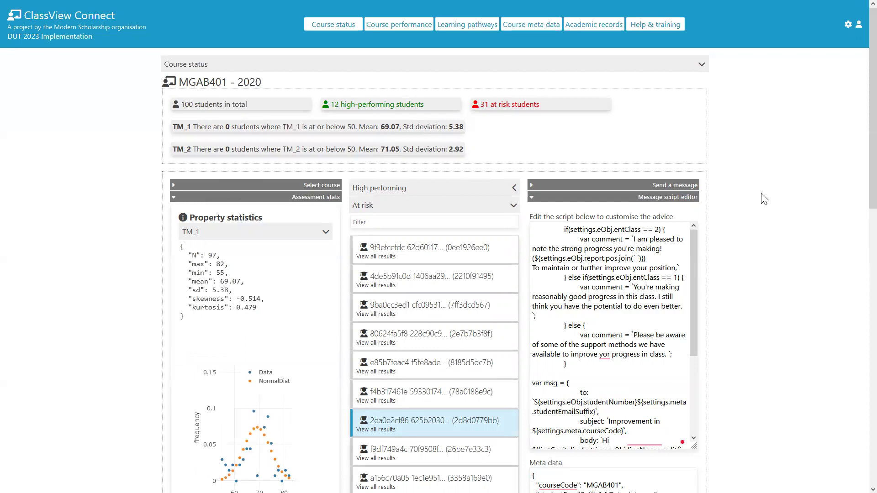
scroll(762, 197, down, 3)
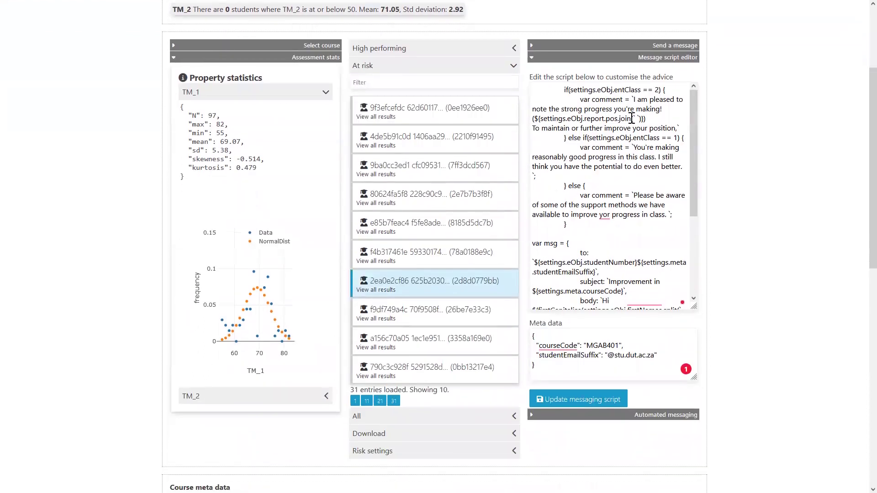
scroll(818, 190, up, 3)
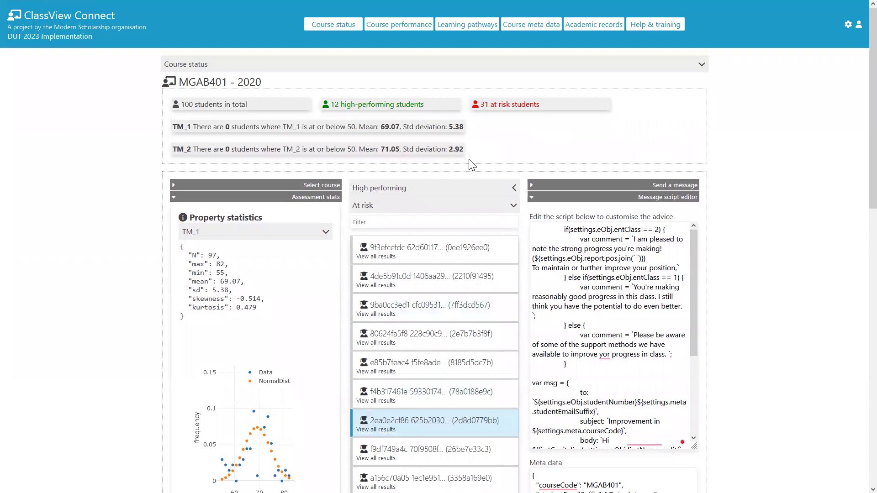
Step: Examine the course meta data notice about advice rendered to students, alongside the messaging tools
scroll(758, 276, down, 8)
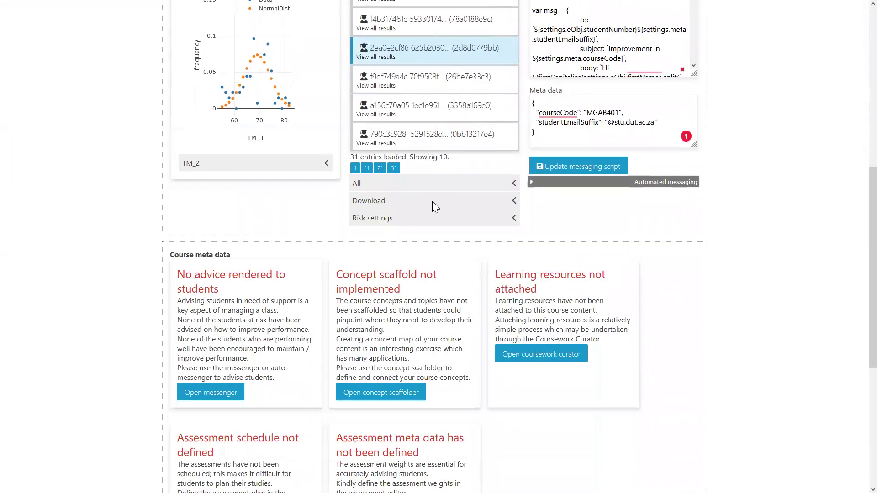
scroll(626, 219, down, 1)
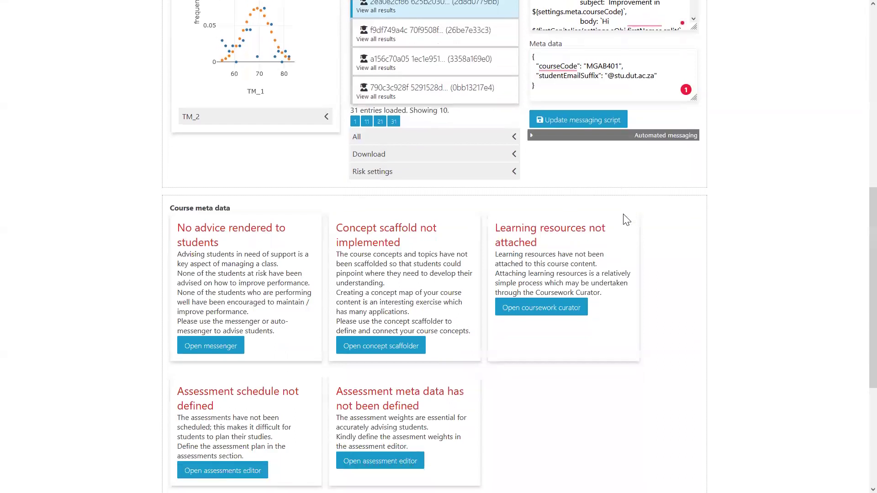
scroll(626, 219, down, 2)
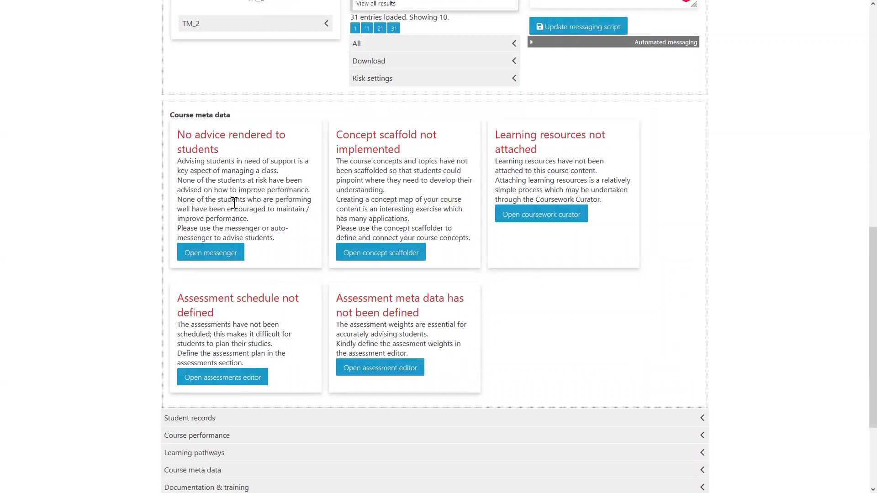
drag(260, 210, 186, 136)
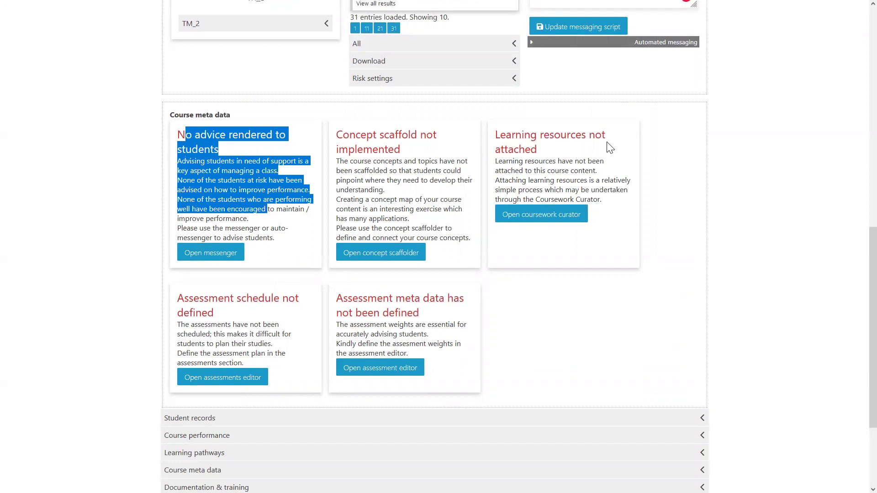
scroll(608, 145, up, 5)
scroll(607, 144, up, 3)
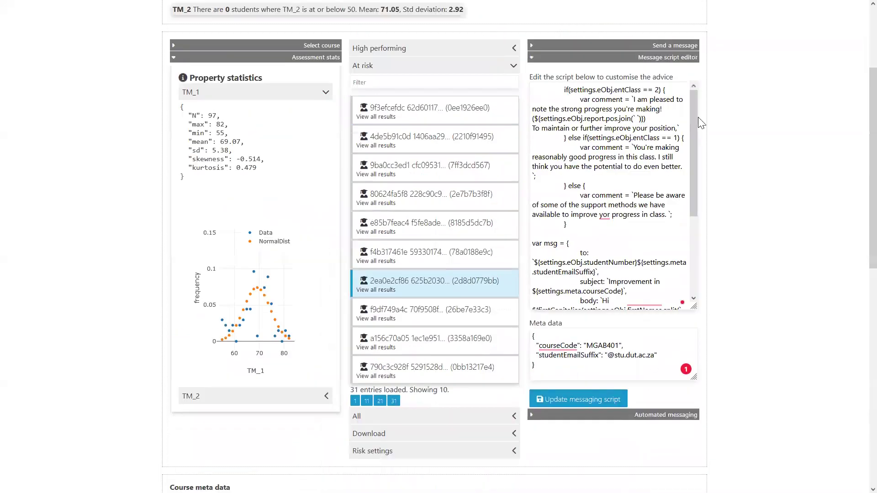
scroll(724, 208, down, 5)
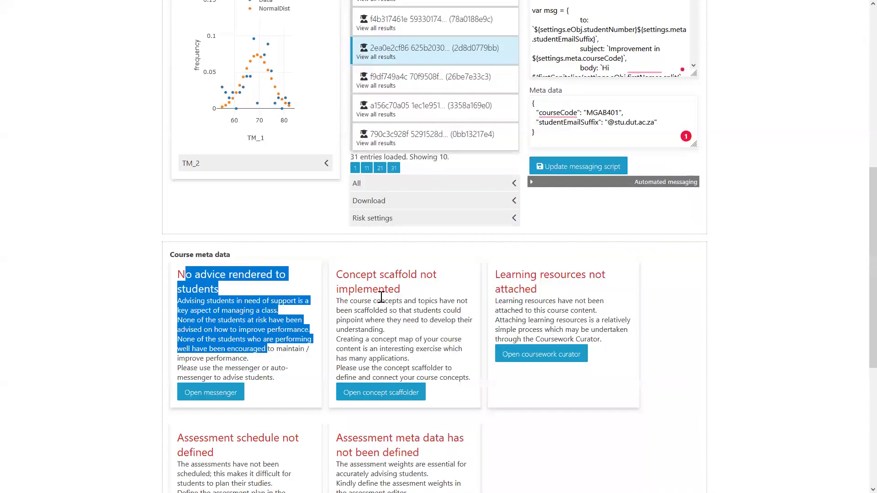
click(280, 358)
drag(250, 358, 192, 288)
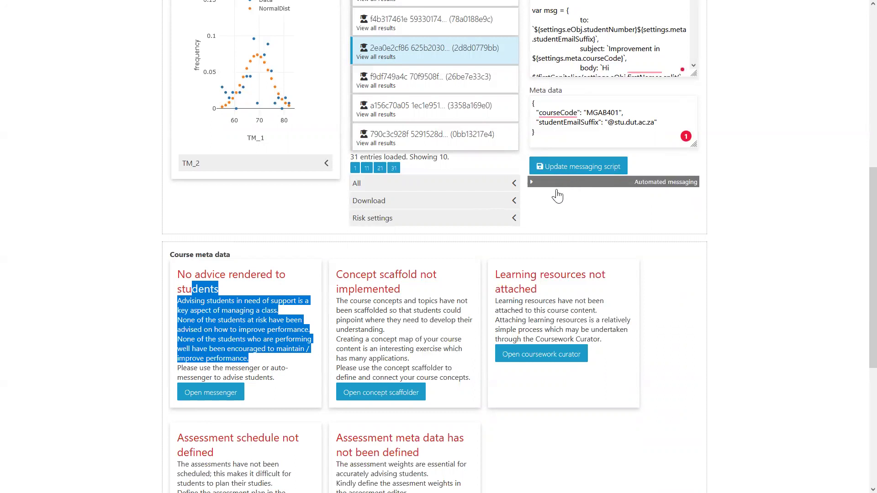
Step: Examine the course meta data notices on the concept scaffold, learning resources, assessment schedule and assessment meta data
drag(423, 348, 349, 274)
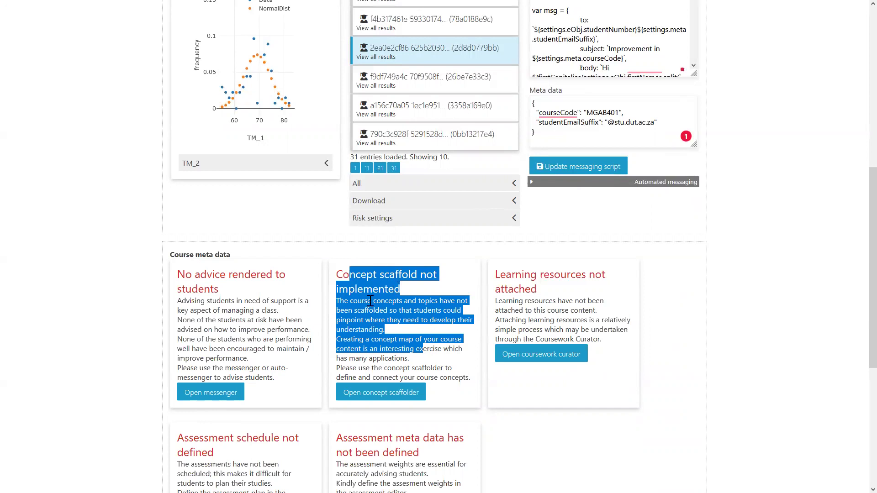
drag(600, 319, 544, 296)
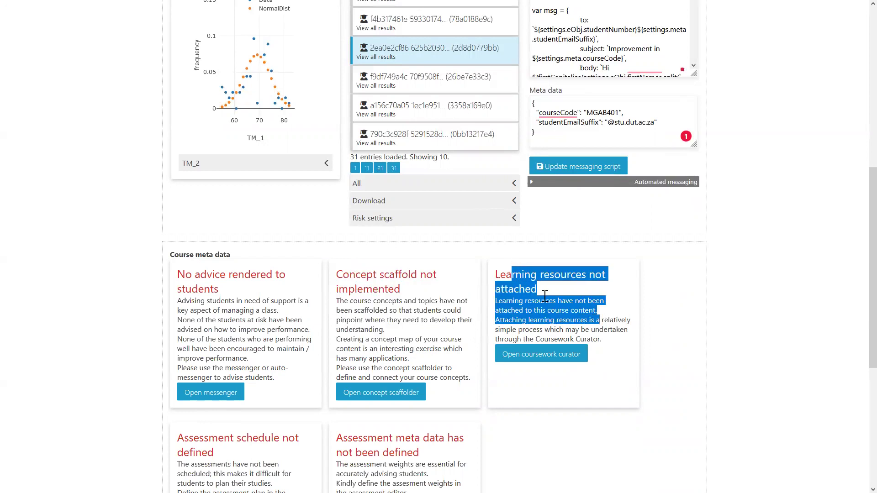
scroll(530, 322, down, 4)
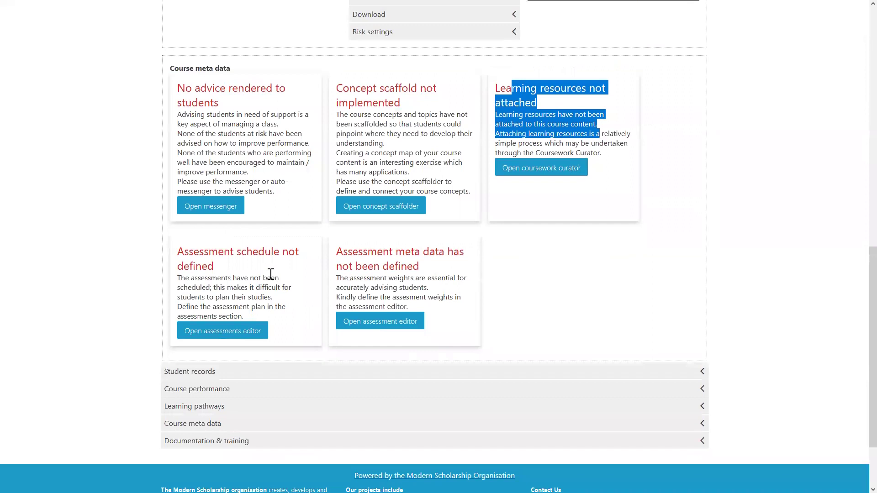
click(198, 253)
drag(264, 297, 188, 250)
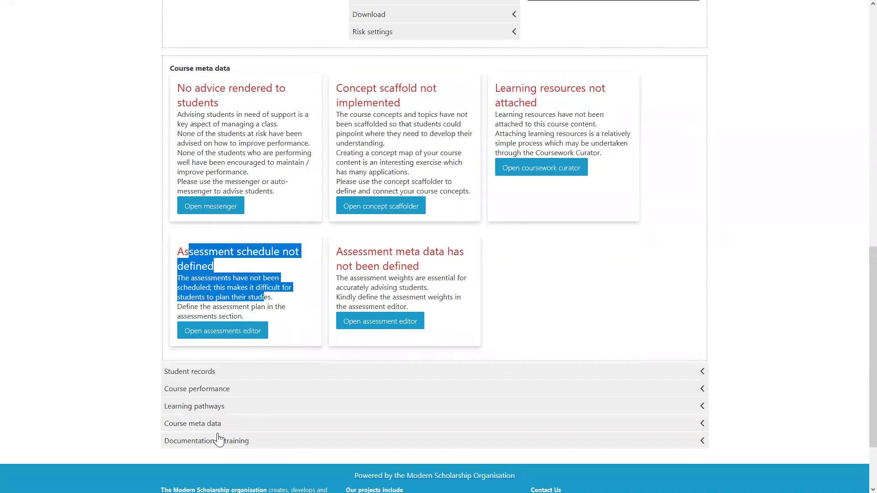
click(281, 287)
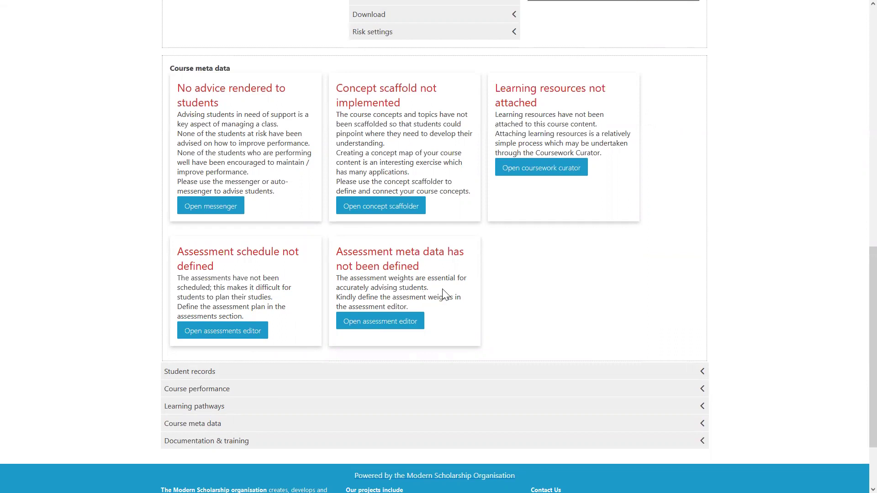
scroll(425, 294, down, 1)
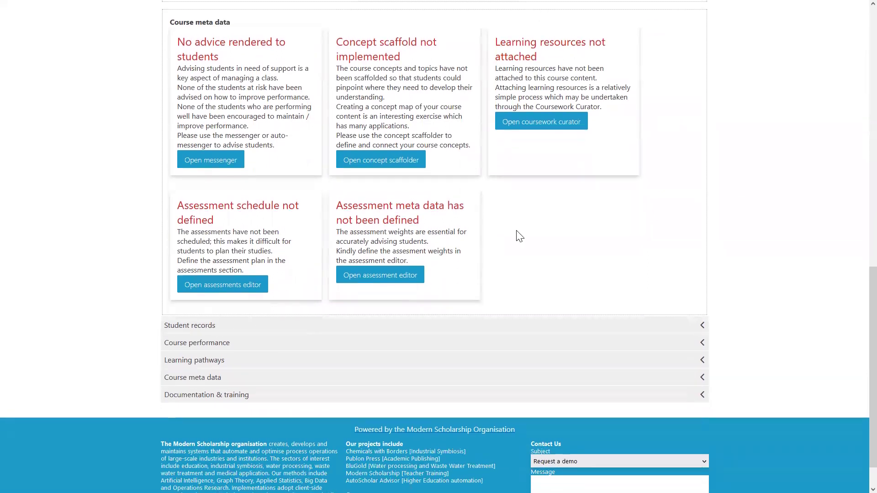
scroll(512, 231, up, 7)
scroll(503, 257, down, 5)
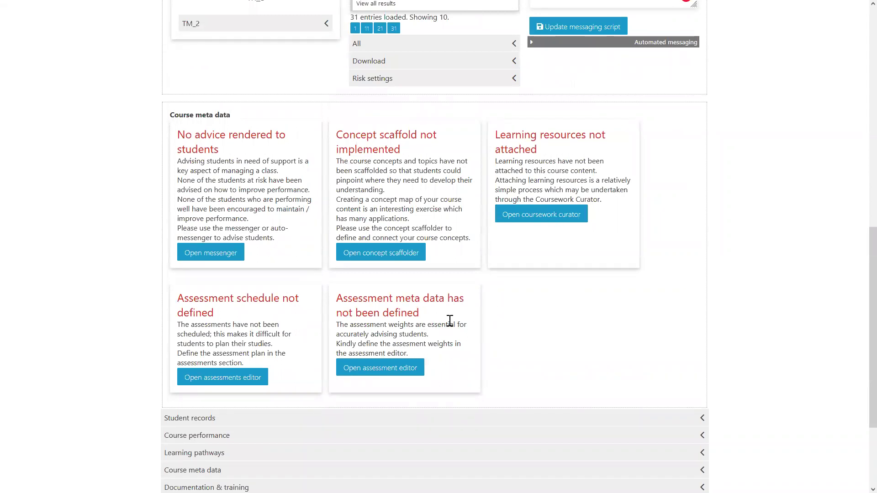
scroll(566, 274, up, 2)
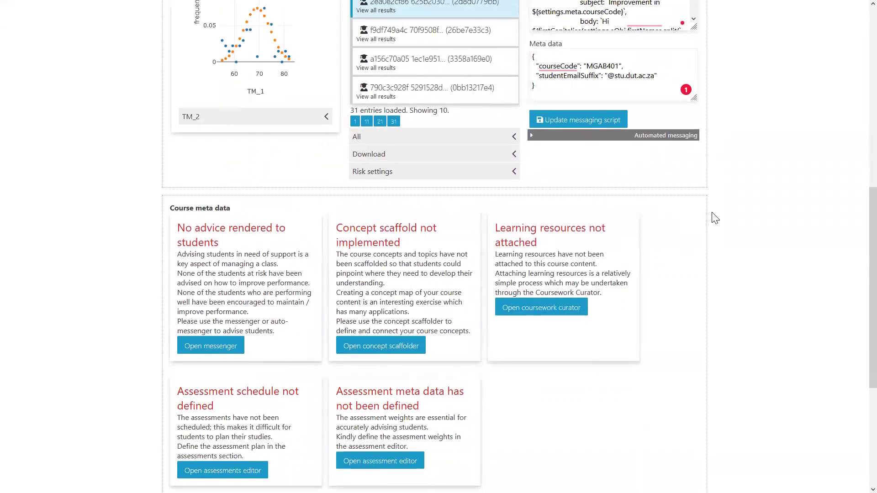
scroll(716, 218, up, 4)
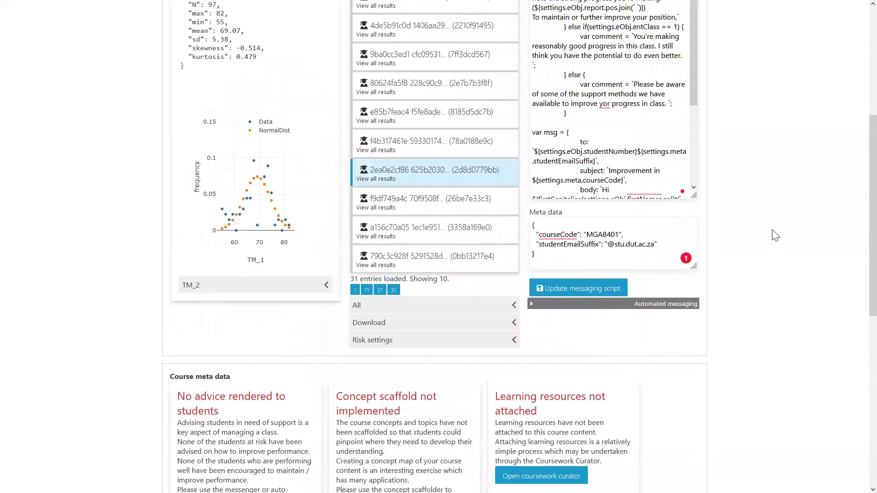
scroll(775, 235, down, 9)
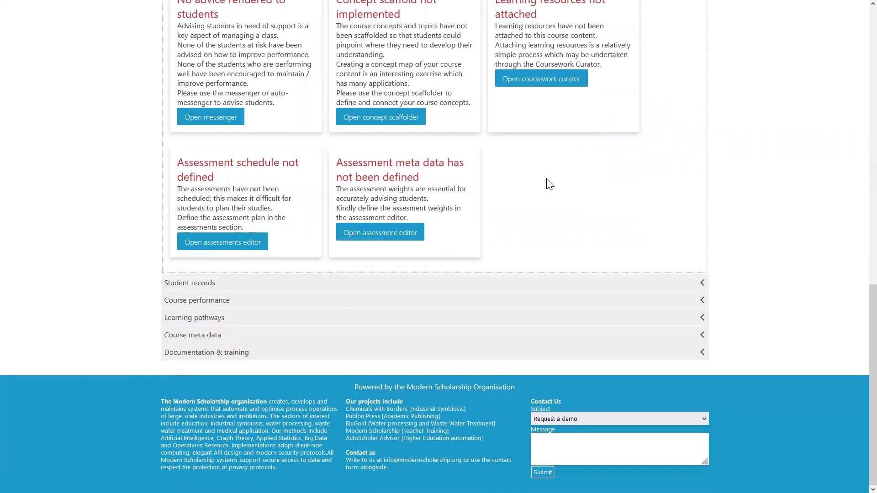
scroll(547, 187, up, 11)
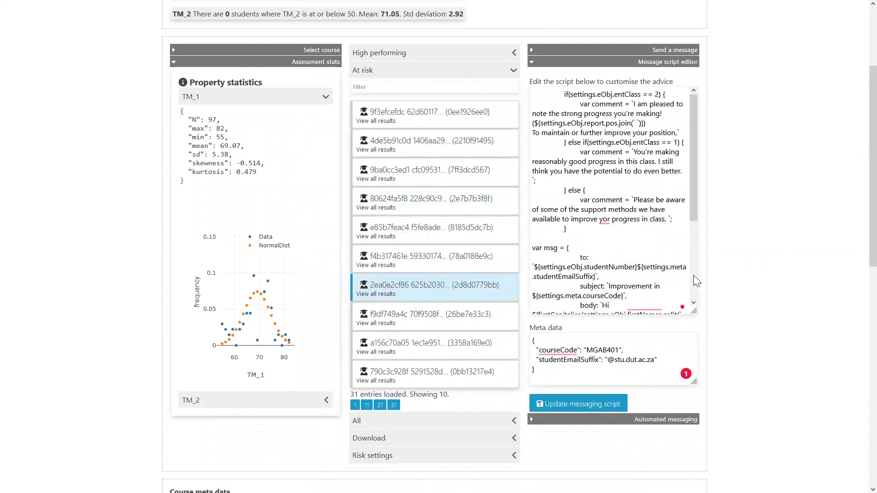
Step: Open the student records section and load the students of course MGAB401 for year 2020
scroll(782, 248, down, 10)
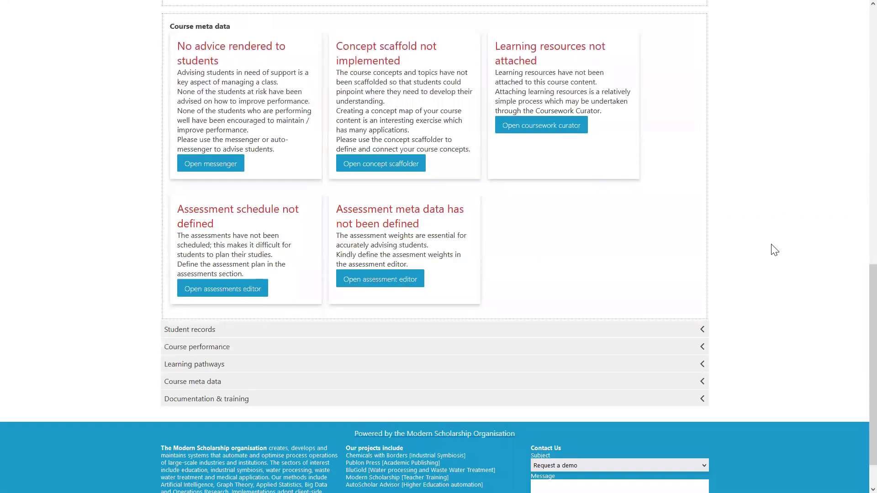
click(198, 329)
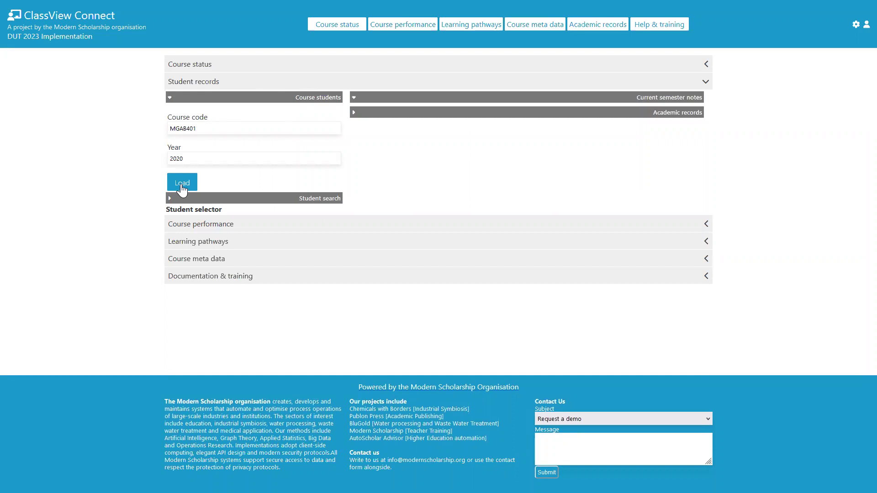
drag(202, 130, 147, 137)
drag(201, 159, 141, 168)
drag(216, 127, 144, 130)
click(183, 184)
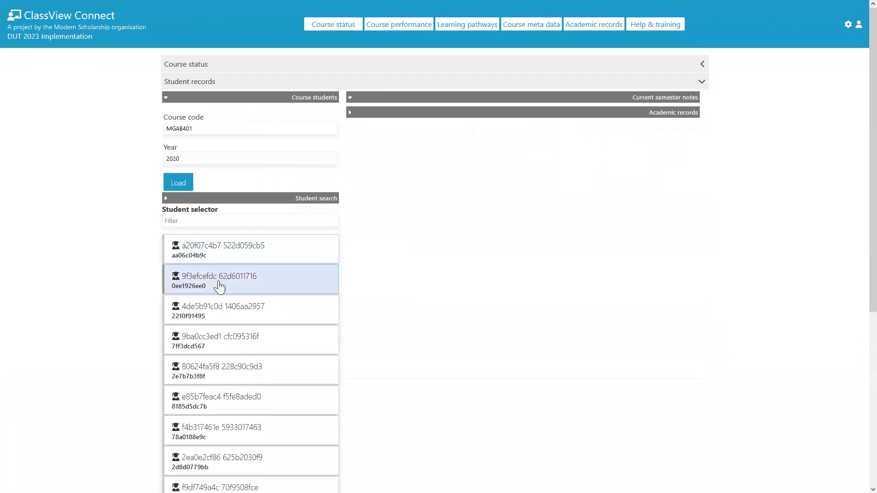
Step: Open the second listed student's record and examine the projected degree class and credit-weighted average
click(220, 287)
double_click(221, 287)
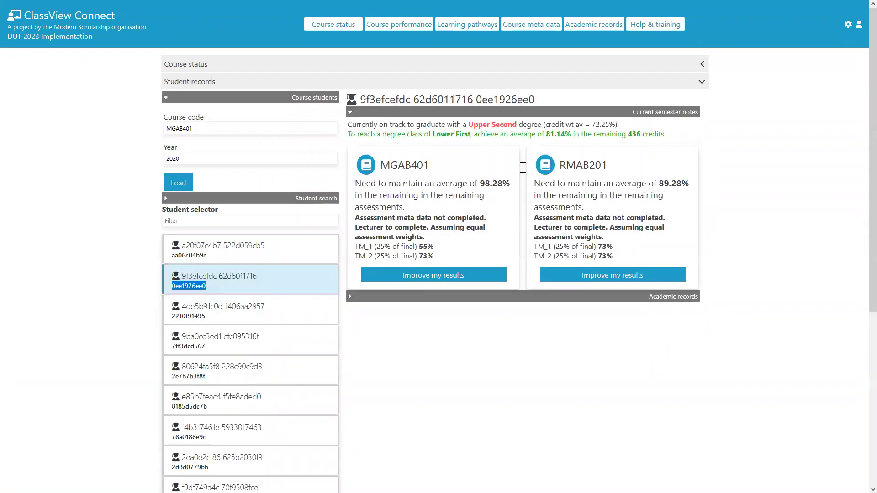
drag(452, 125, 543, 125)
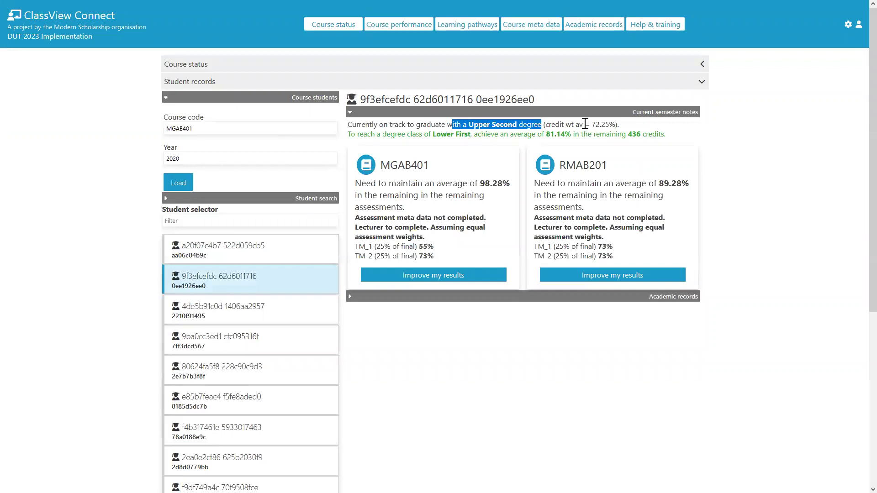
drag(585, 124, 613, 126)
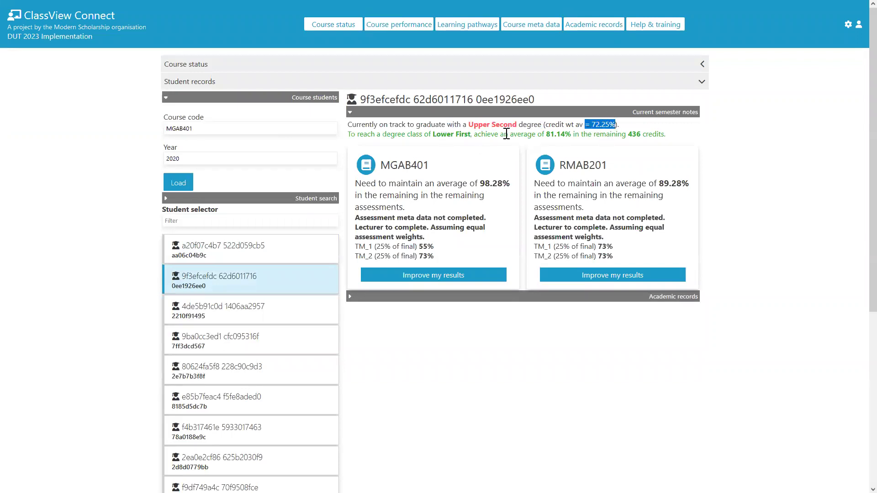
Step: Examine the average and remaining credits required for the student's next degree class, plus the MGAB401 assessment marks
drag(536, 134, 654, 135)
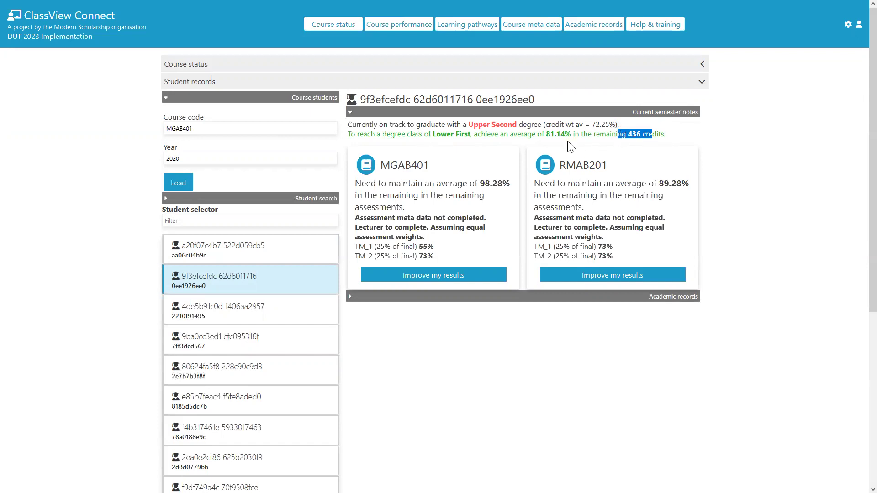
drag(422, 133, 474, 134)
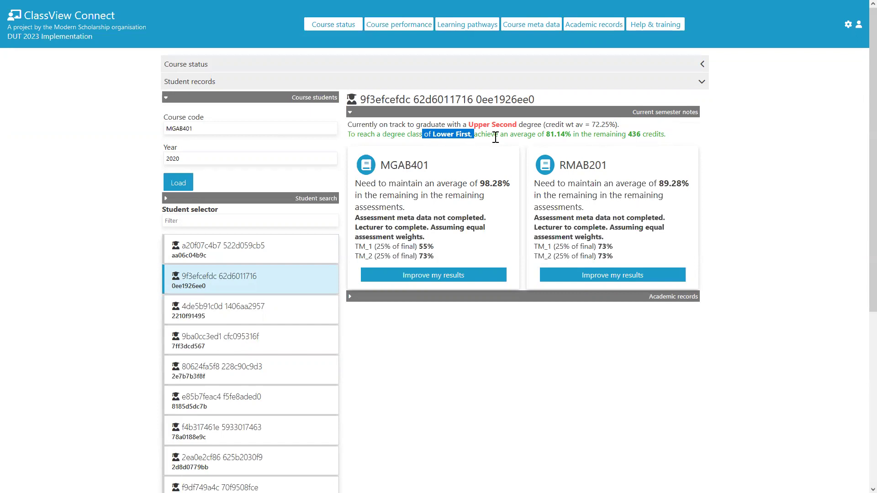
drag(469, 125, 528, 124)
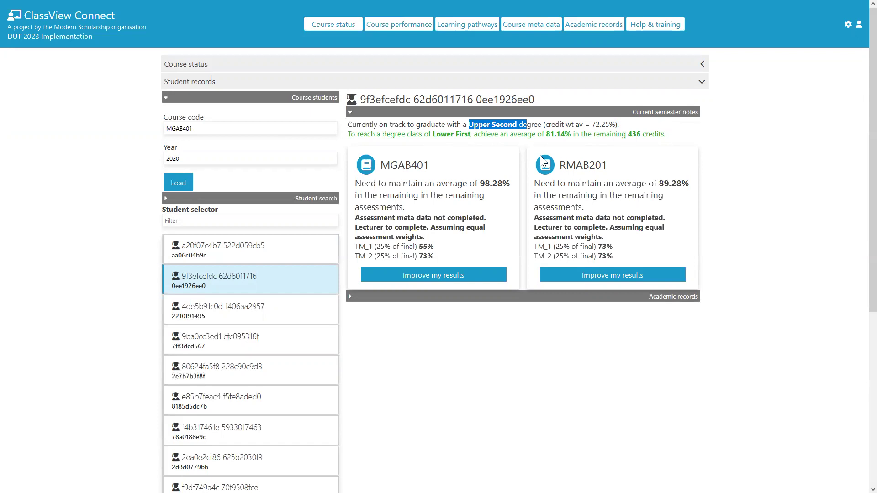
double_click(442, 134)
drag(507, 149, 663, 132)
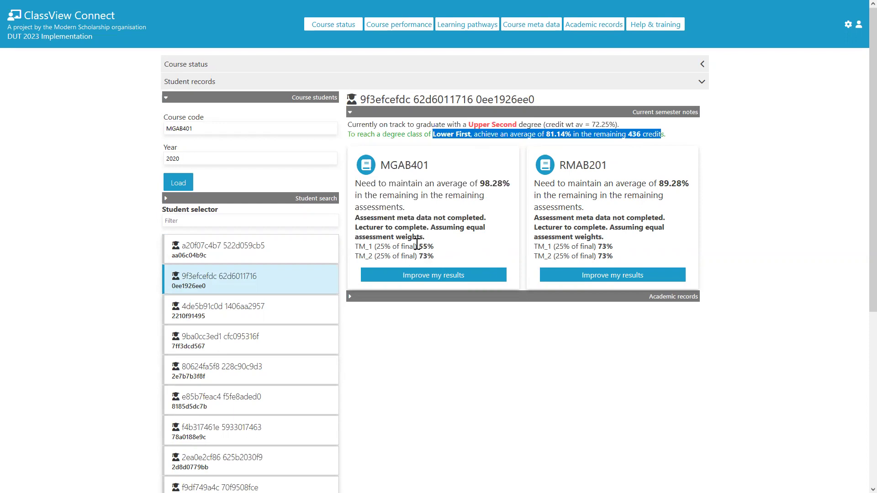
drag(442, 258, 420, 247)
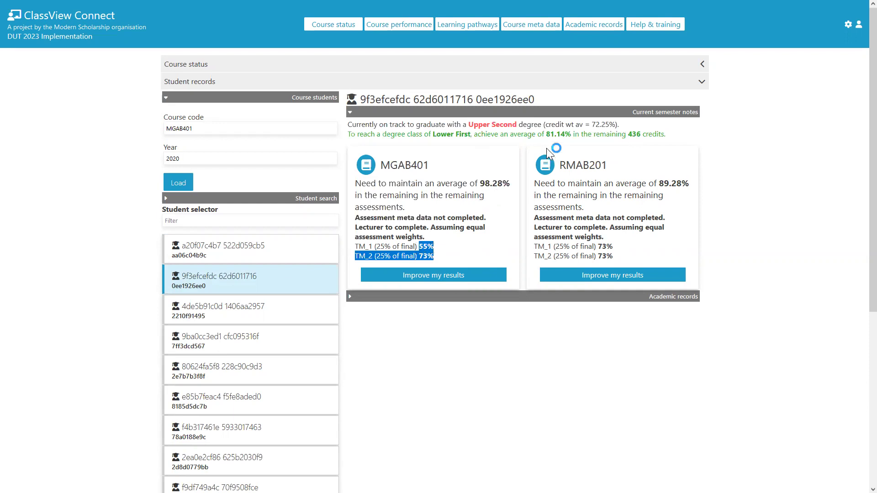
Step: Compare the average required for the Lower First degree class with the average the student must maintain in MGAB401
drag(543, 134, 571, 134)
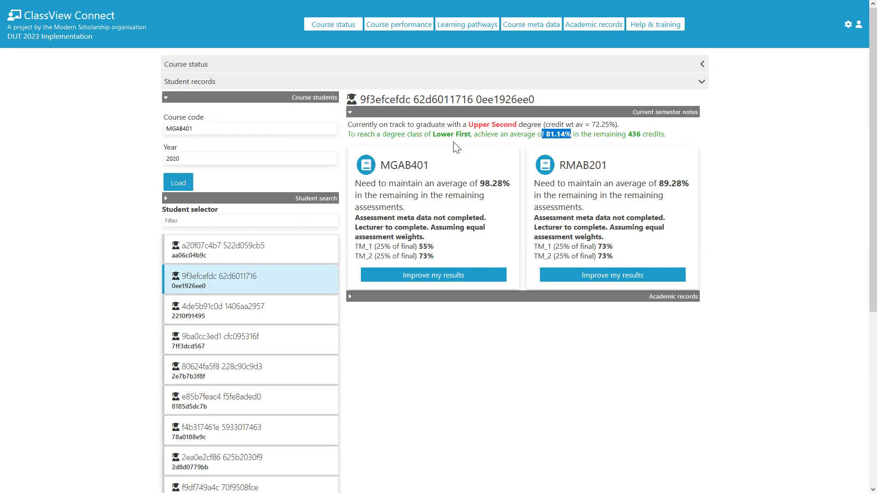
drag(474, 179, 522, 188)
click(506, 212)
drag(537, 135, 576, 131)
drag(469, 184, 517, 188)
click(510, 211)
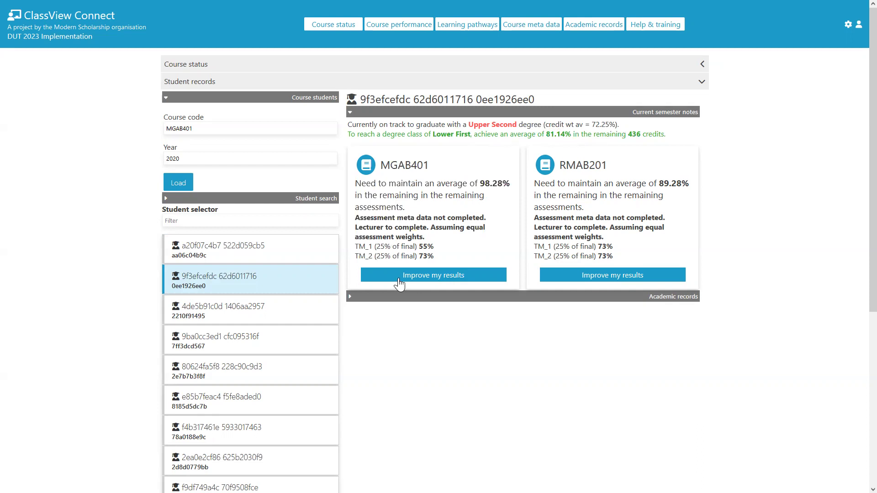
Step: Examine the MGAB401 assessment marks against the required course average and the overall degree target
drag(452, 259, 529, 189)
click(464, 185)
drag(534, 133, 576, 134)
drag(398, 163, 465, 252)
click(464, 251)
Step: Examine the average the student must maintain in RMAB201 and the course's TM_1 and TM_2 marks
drag(640, 183, 682, 180)
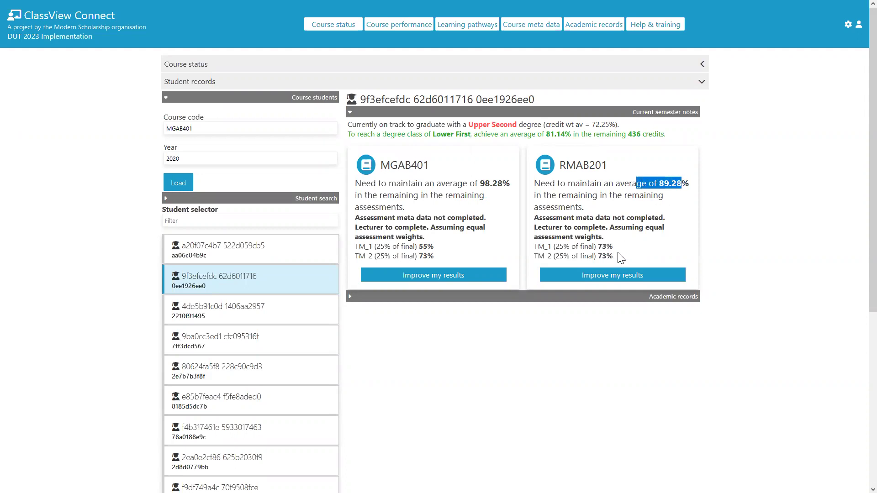
drag(618, 255, 585, 246)
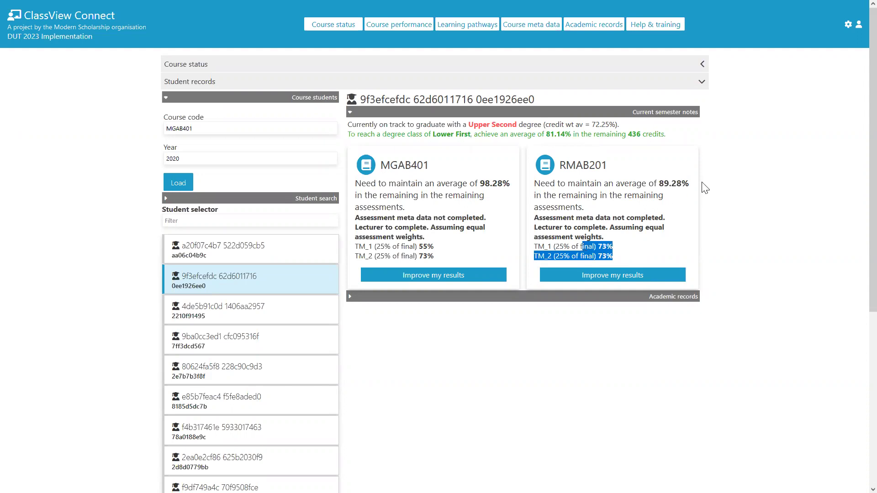
drag(566, 166, 612, 172)
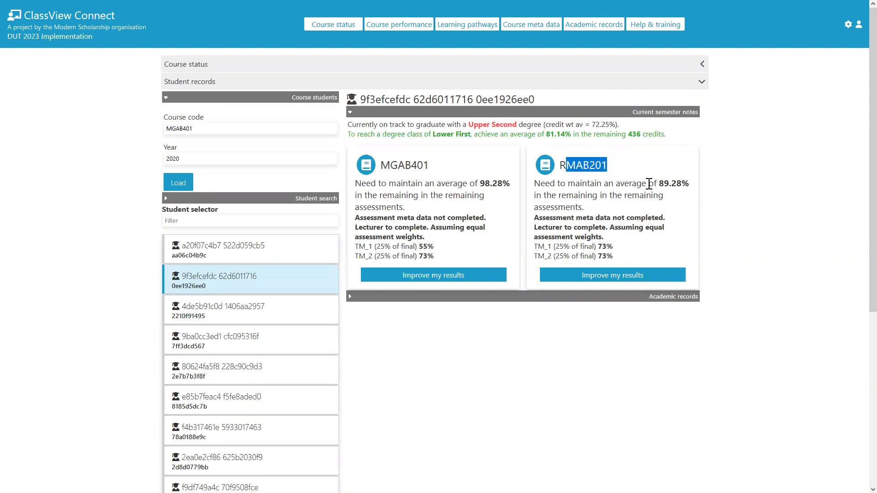
drag(653, 180, 692, 184)
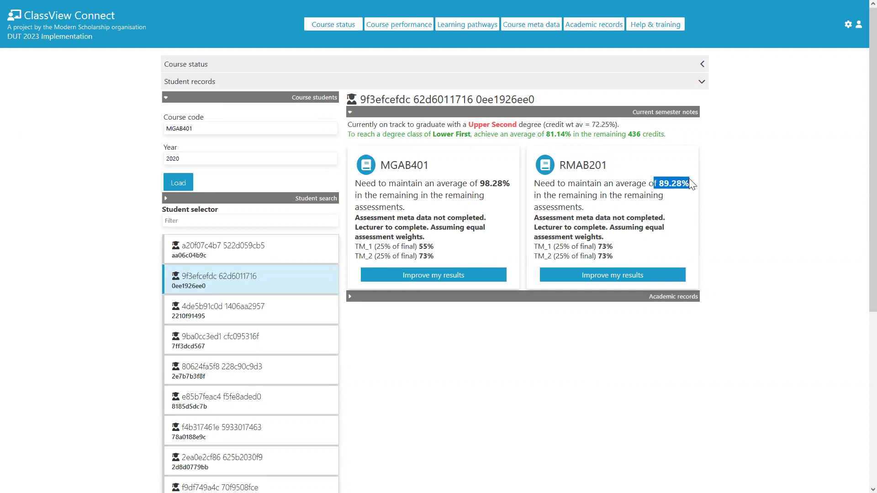
click(653, 217)
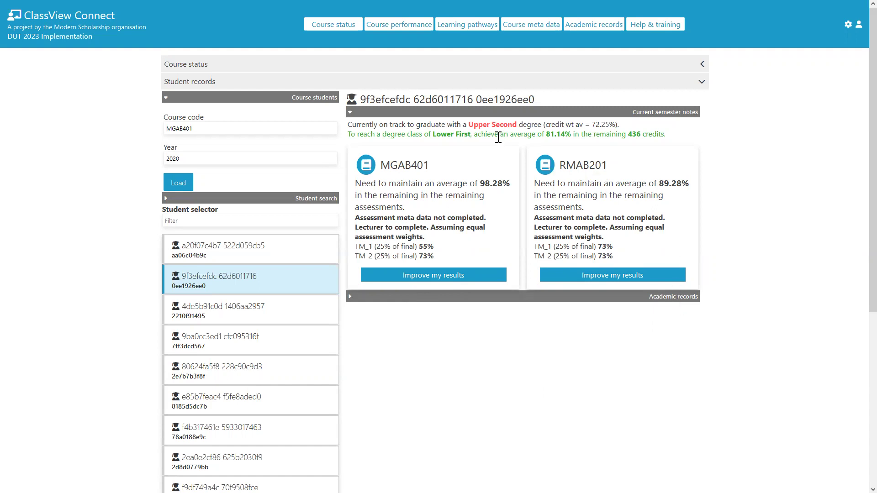
Step: Open the student's academic records for 2019 and view the assessment results of FNAB401 and PDAB203
click(686, 301)
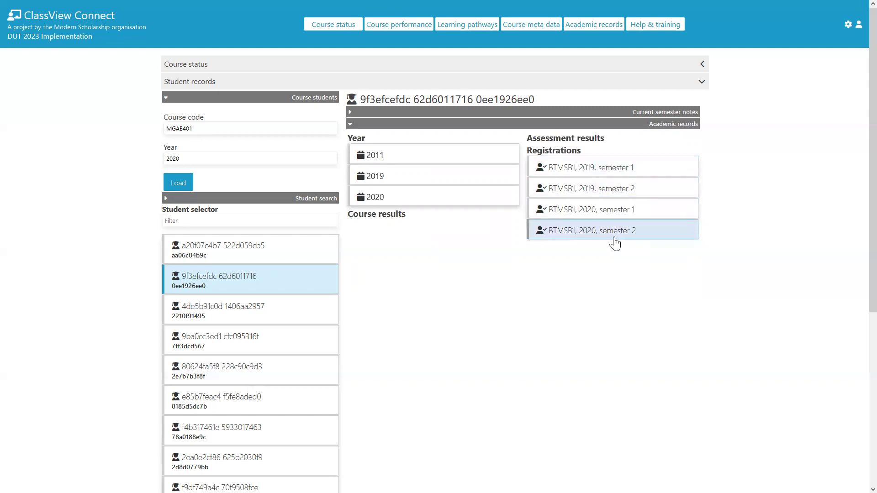
click(400, 181)
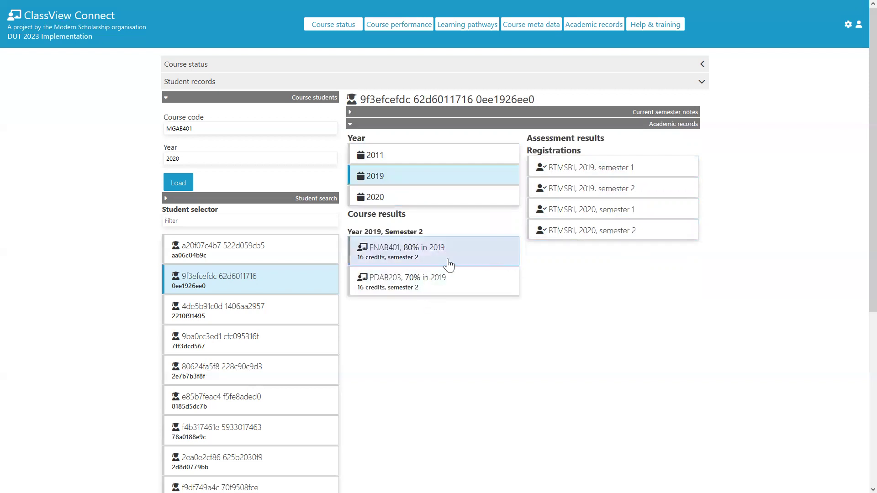
click(433, 259)
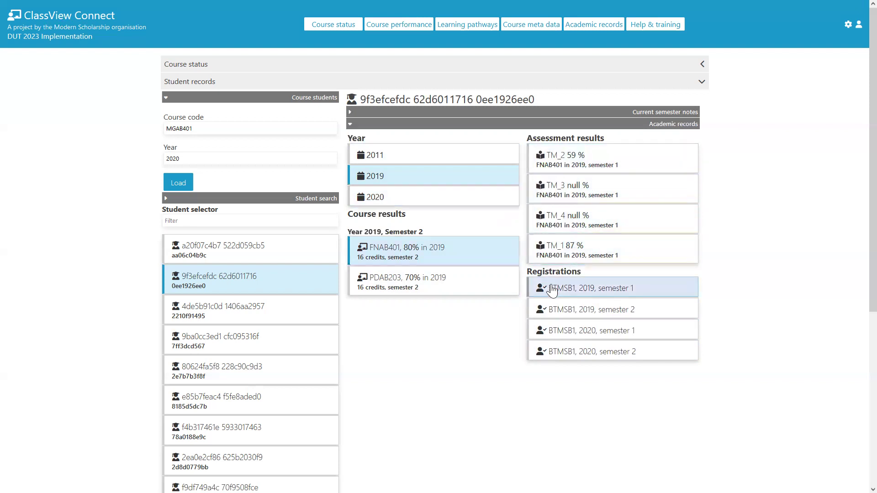
click(439, 296)
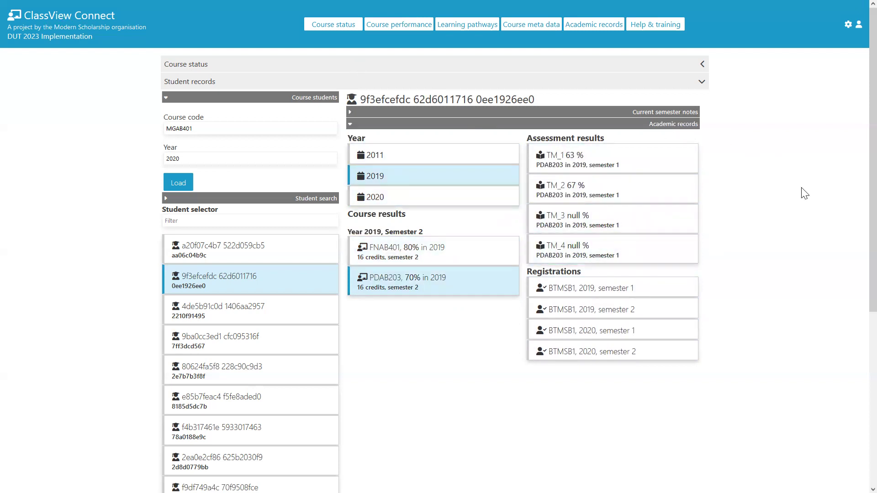
Step: Open the course performance section and load the historical performance of MGAB401 for year 2020
scroll(802, 193, down, 4)
scroll(797, 195, up, 4)
scroll(419, 188, down, 5)
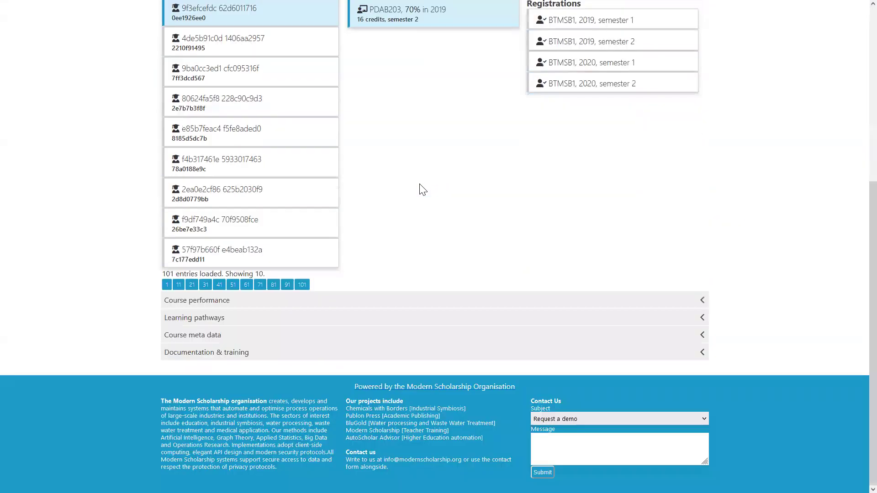
click(199, 302)
drag(209, 140, 73, 129)
drag(209, 171, 104, 174)
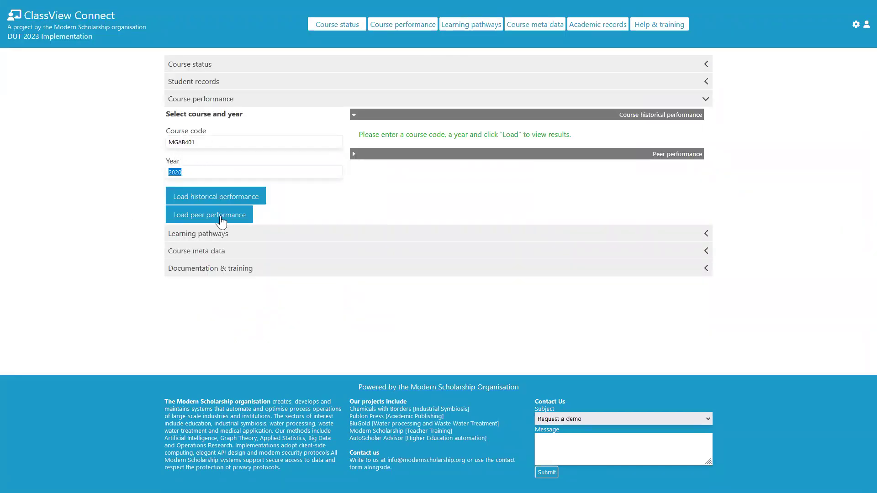
click(243, 203)
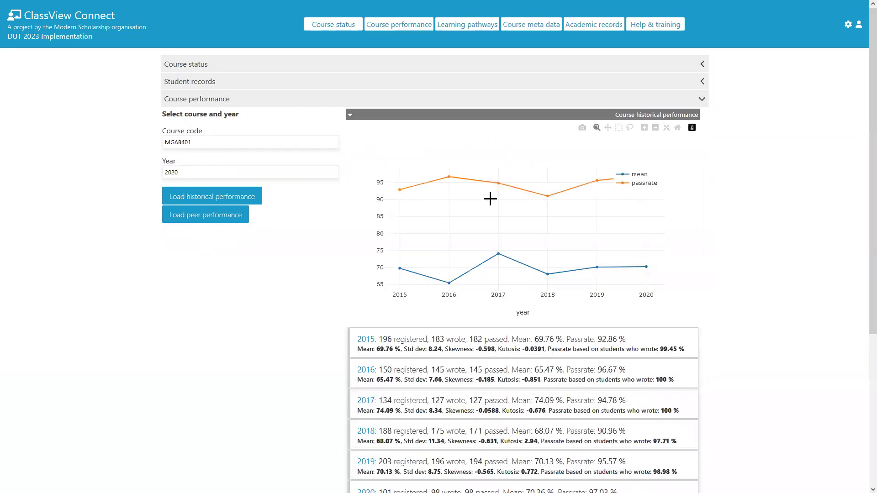
Step: Examine the yearly mean and pass rate chart and the skewness in the 2015 course statistics
mouse_move(453, 177)
scroll(562, 251, down, 2)
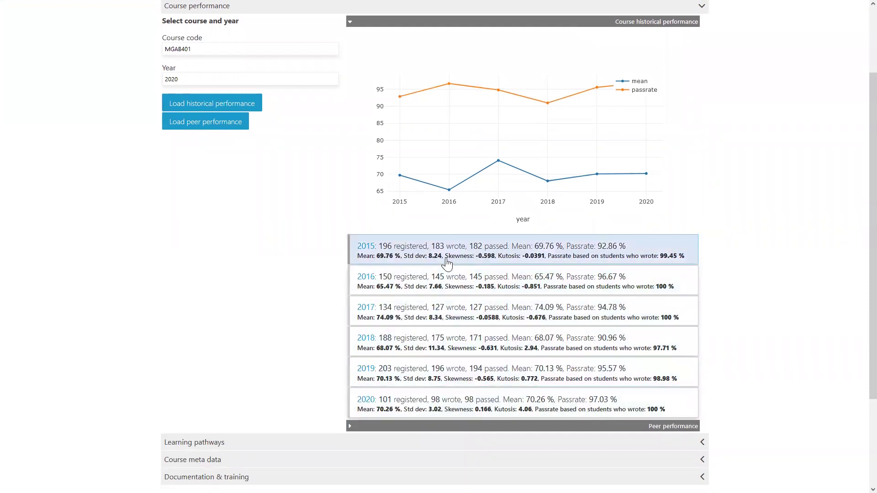
drag(444, 258, 488, 264)
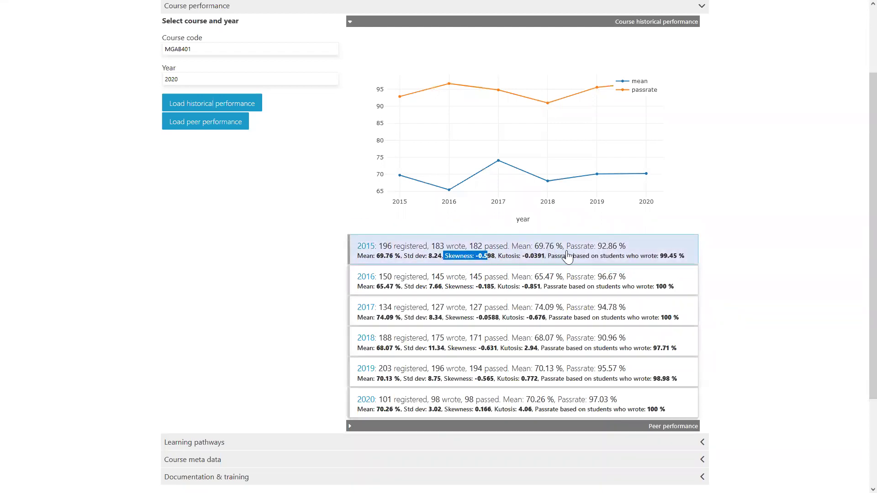
click(475, 242)
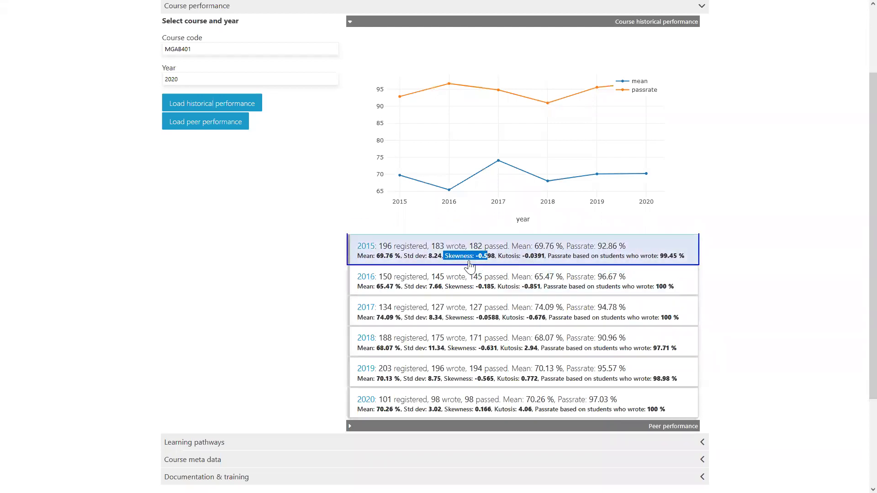
click(310, 229)
Step: Reopen the course status section and examine the TM_1 property statistics and distribution plot
scroll(279, 160, up, 3)
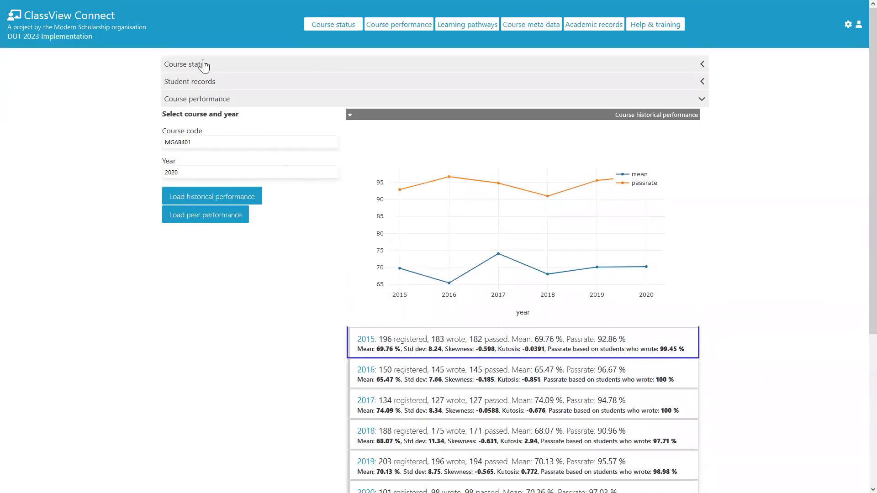
click(260, 64)
scroll(229, 340, down, 3)
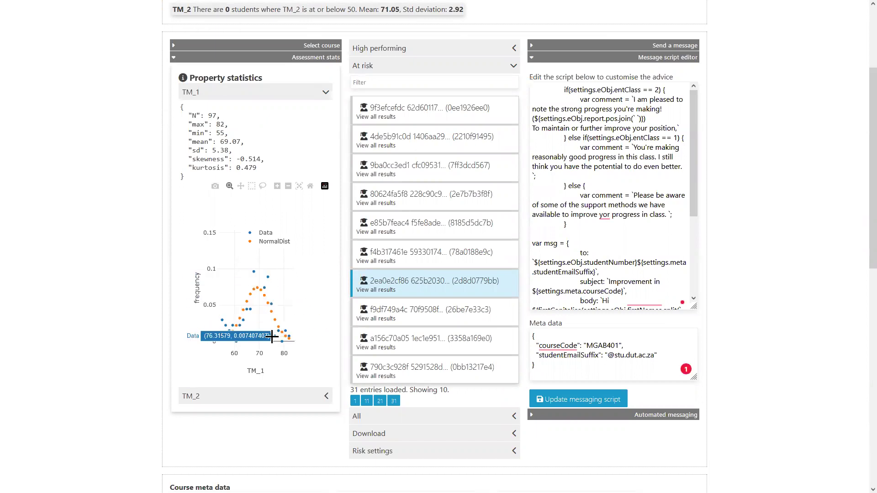
scroll(279, 340, down, 10)
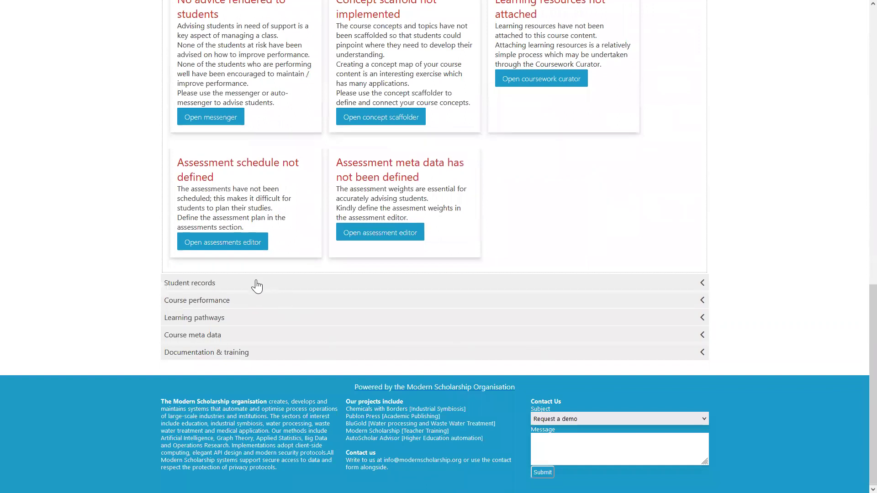
Step: Return to the course performance section and select the 2015 entry to examine its statistics
click(264, 300)
scroll(267, 302, down, 8)
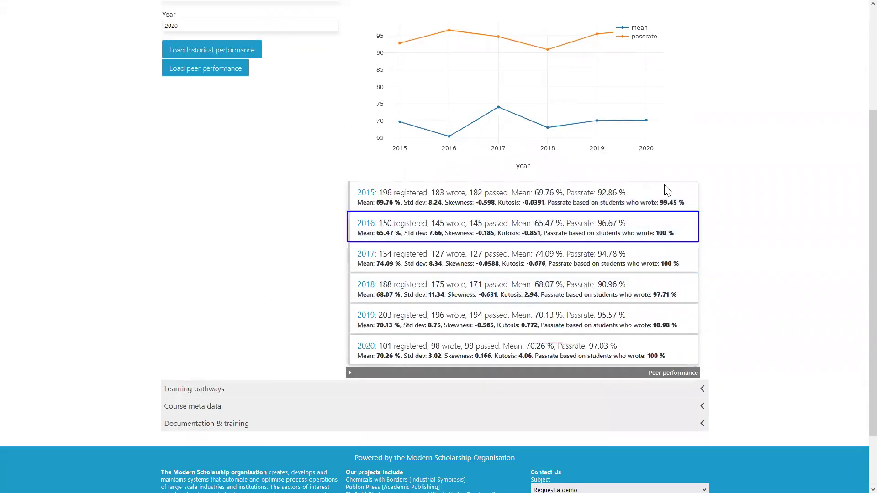
click(519, 208)
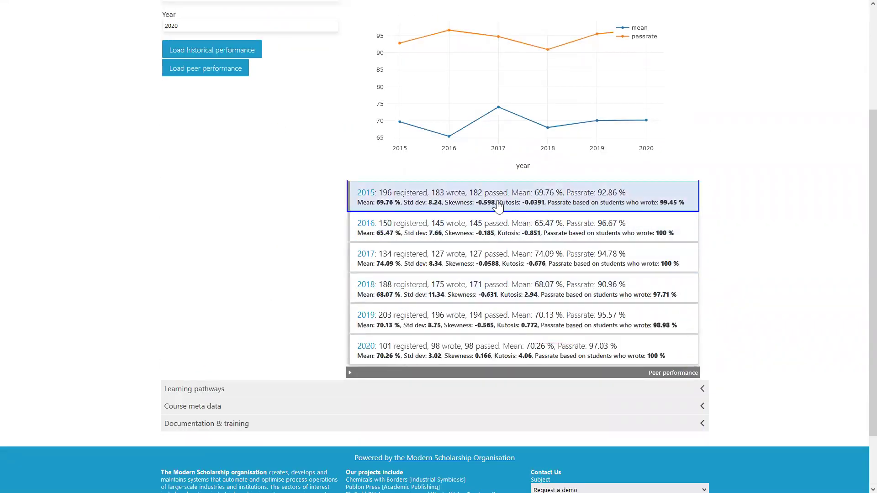
Step: Reopen the MGAB401 course status and look through its assessment statistics, at-risk students and meta data notices
scroll(231, 204, up, 3)
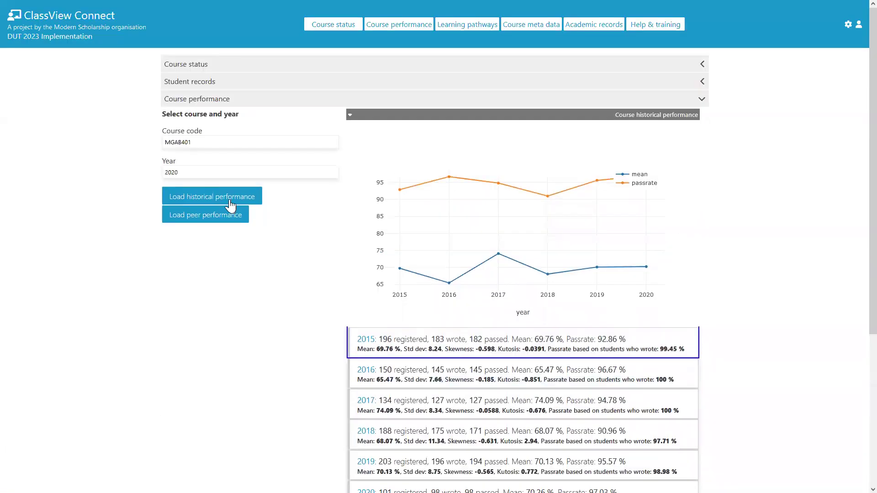
click(196, 64)
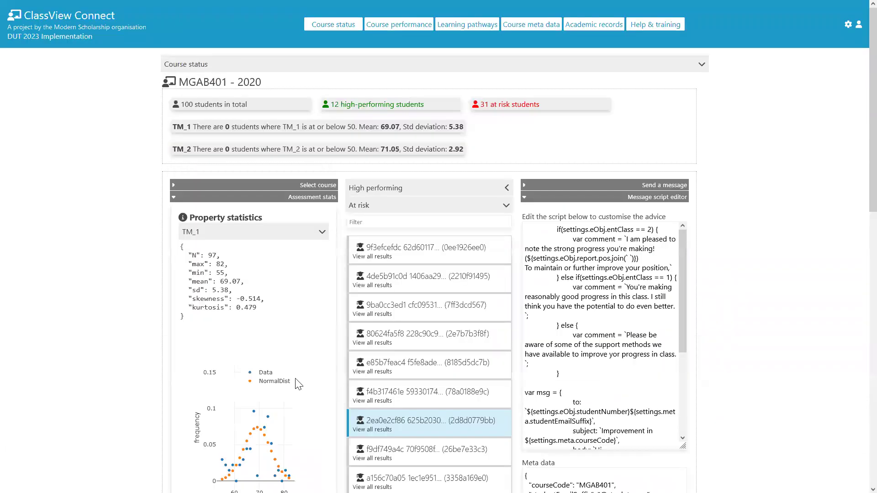
scroll(272, 384, down, 3)
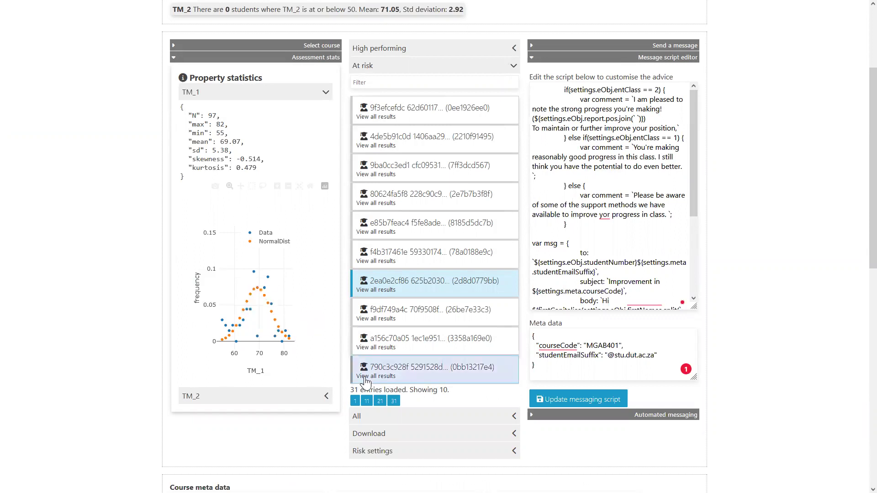
scroll(365, 381, down, 10)
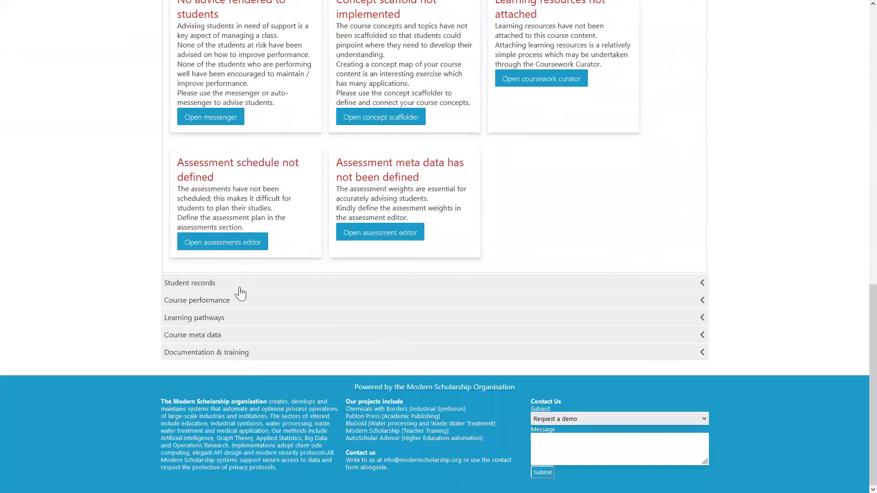
Step: Revisit the student records section and return to the historical performance chart and yearly statistics
click(238, 284)
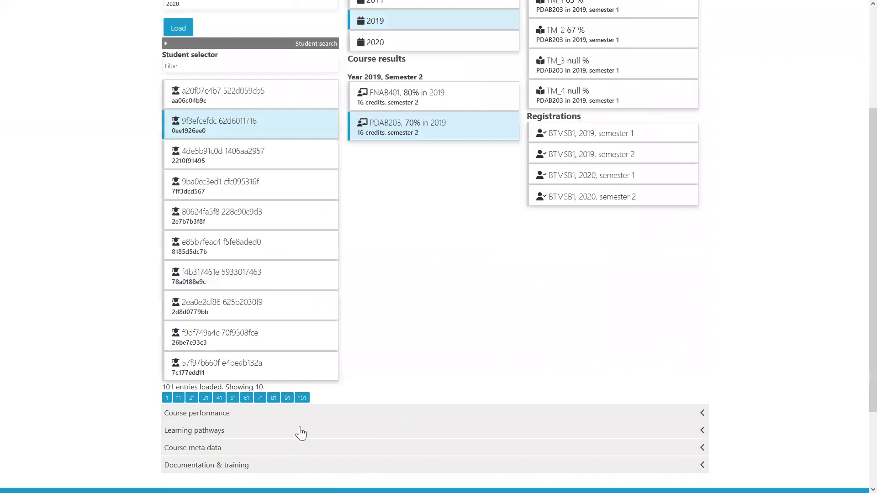
click(308, 413)
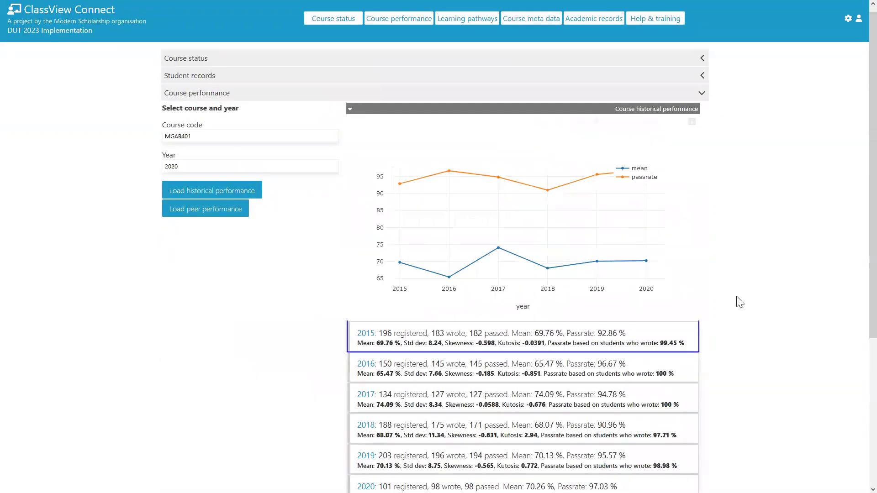
scroll(685, 311, down, 1)
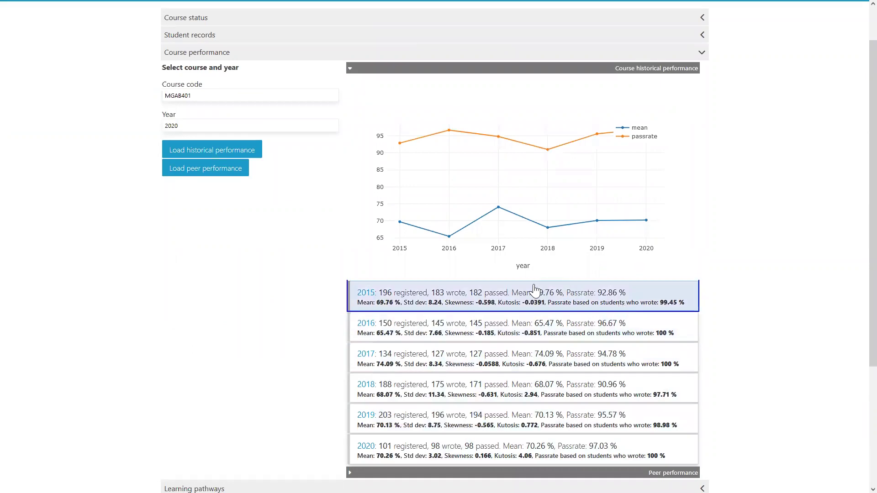
Step: Load the peer performance of MGAB401 for 2020 and plot MGAB401 against RMAB201
click(206, 169)
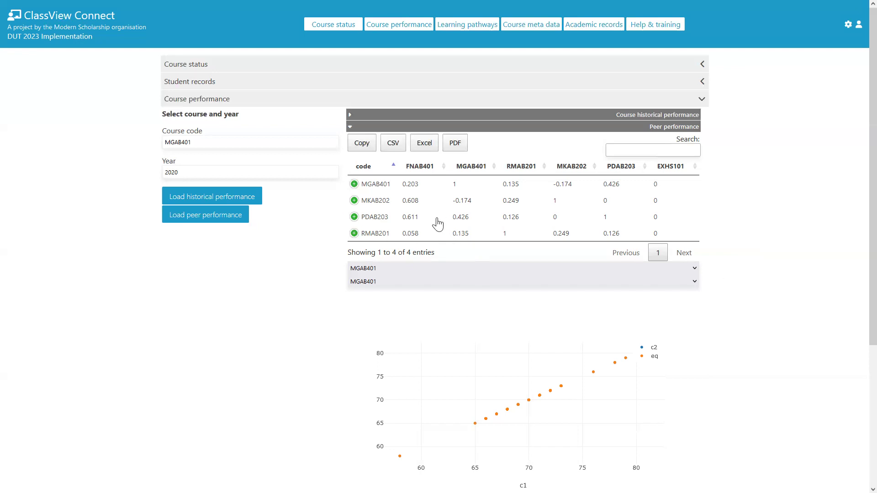
scroll(685, 251, down, 1)
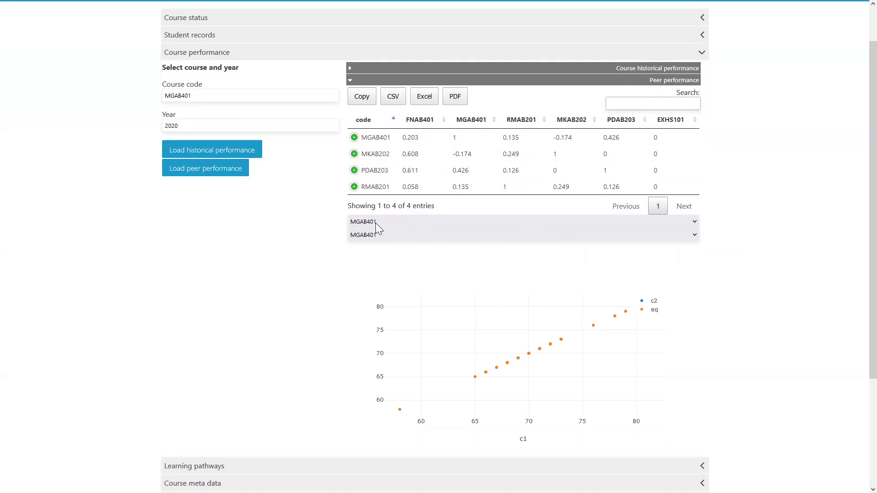
click(388, 235)
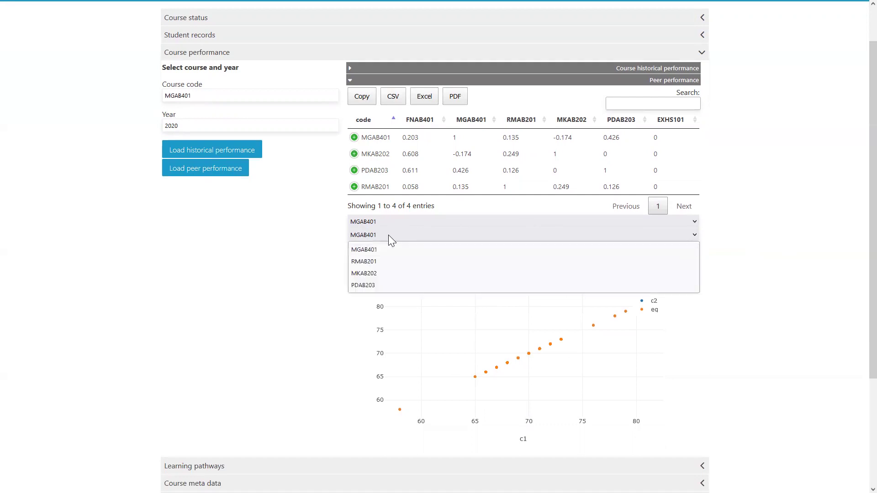
click(390, 263)
scroll(790, 295, down, 2)
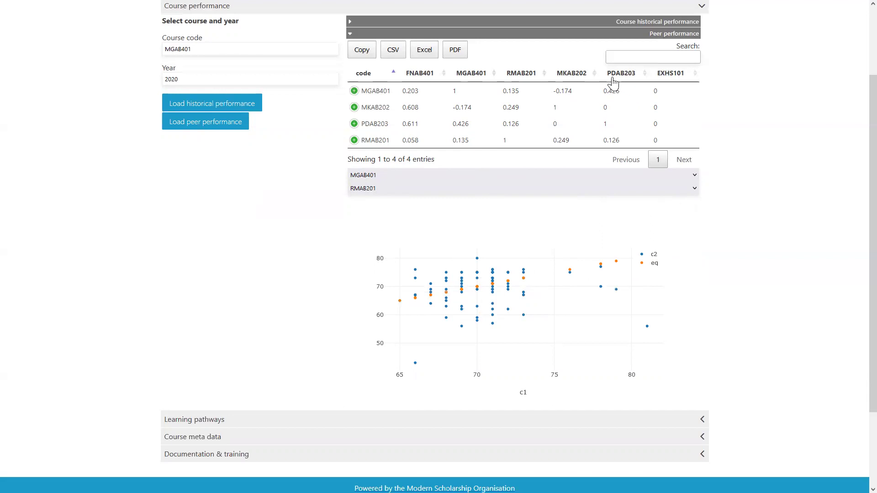
Step: Set the second course of the peer comparison plot to PDAB203
click(419, 193)
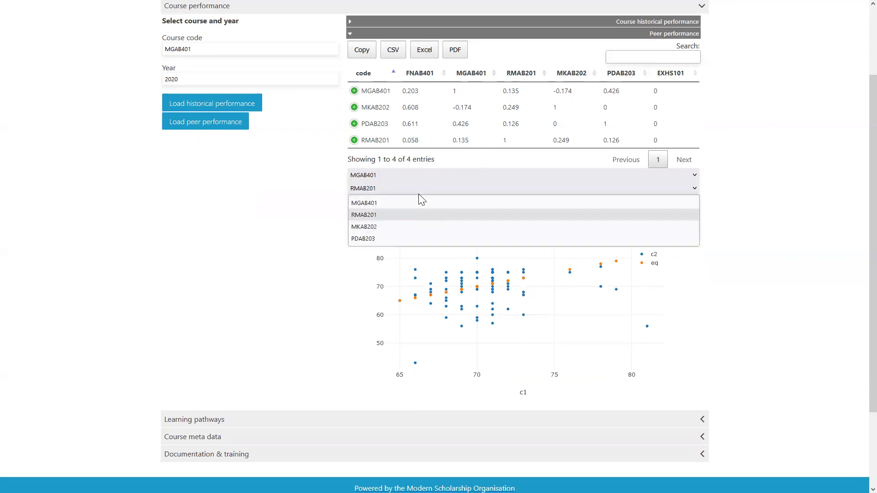
click(403, 236)
scroll(750, 321, down, 2)
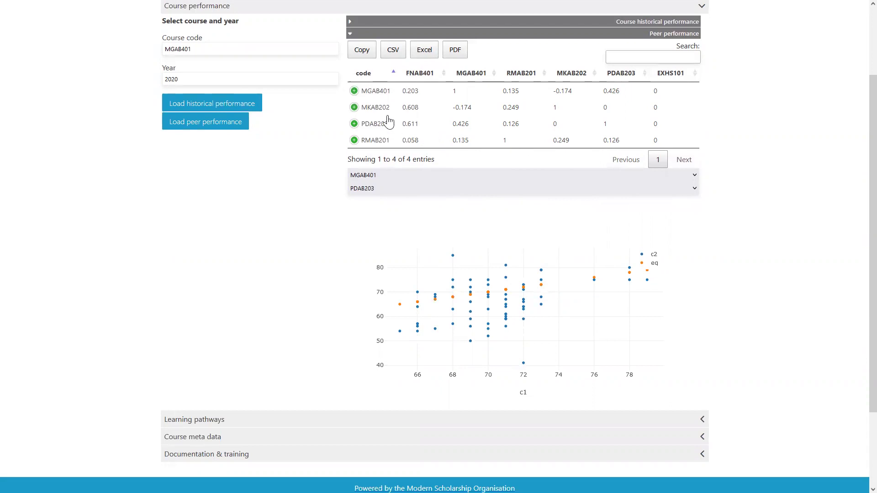
Step: Set both courses of the peer comparison plot to MKAB202 and view the resulting scatter plot
click(390, 174)
click(387, 214)
scroll(388, 201, up, 2)
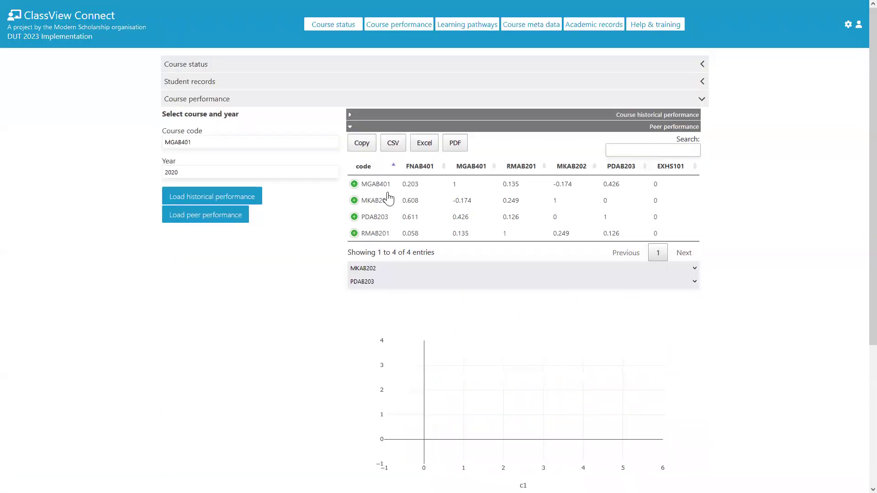
click(375, 283)
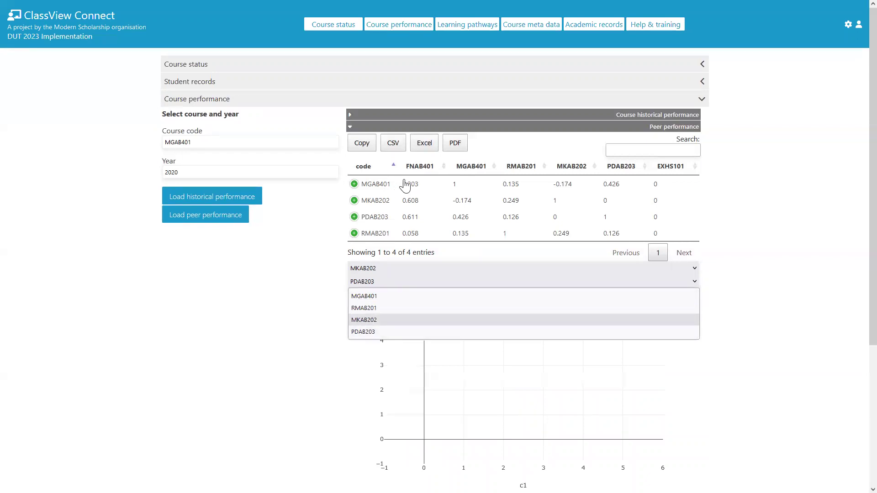
click(309, 295)
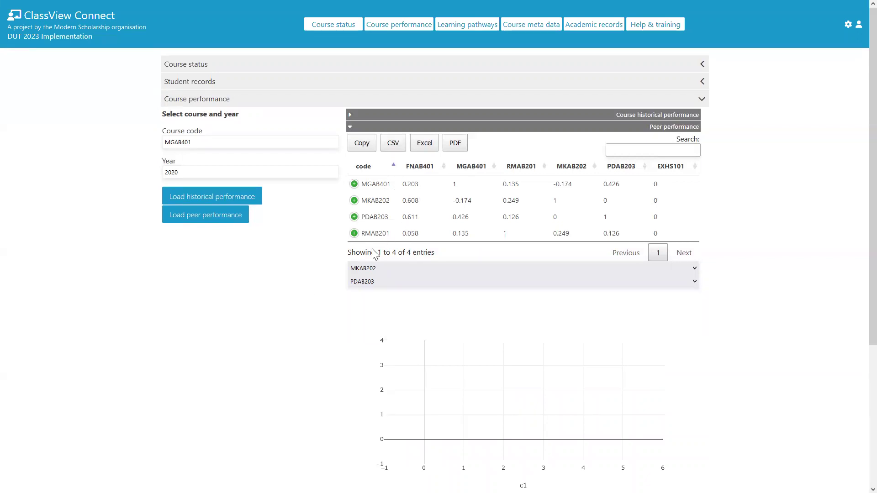
click(379, 282)
click(381, 321)
scroll(249, 340, down, 3)
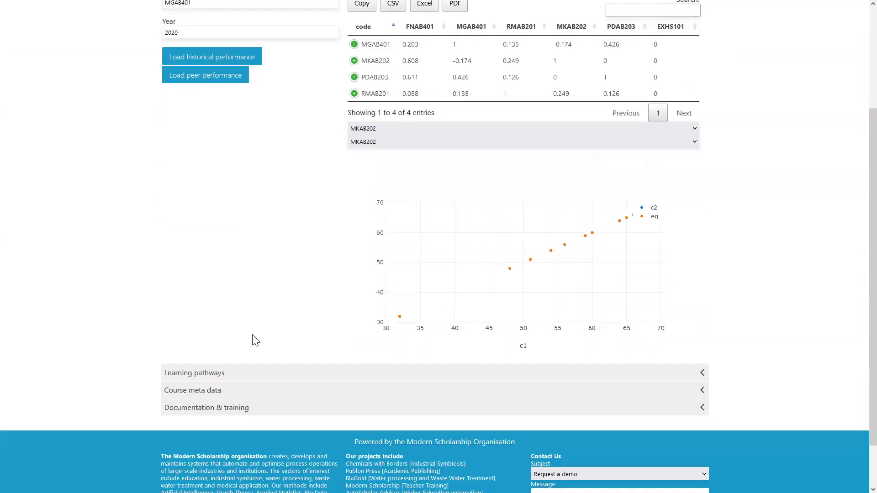
scroll(351, 218, up, 3)
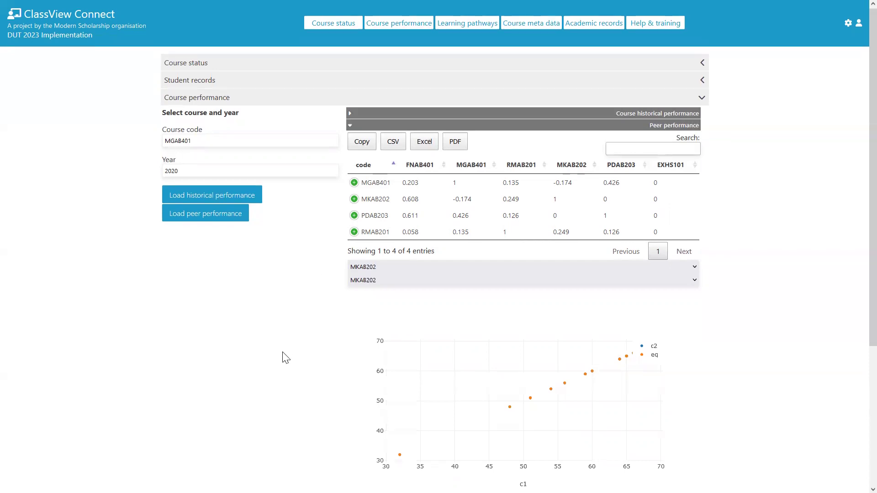
Step: Load the Reactor Design concept scaffold in the learning pathways section and move the CSTR node above the other concepts
scroll(274, 361, down, 4)
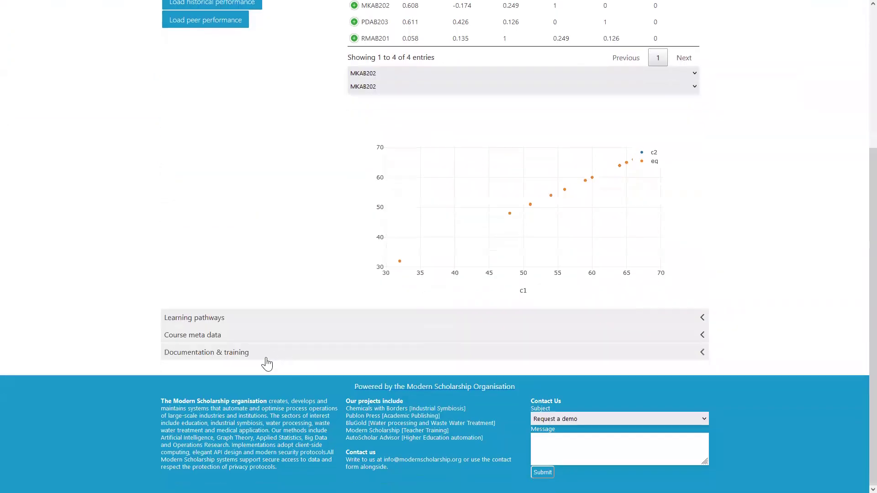
click(194, 320)
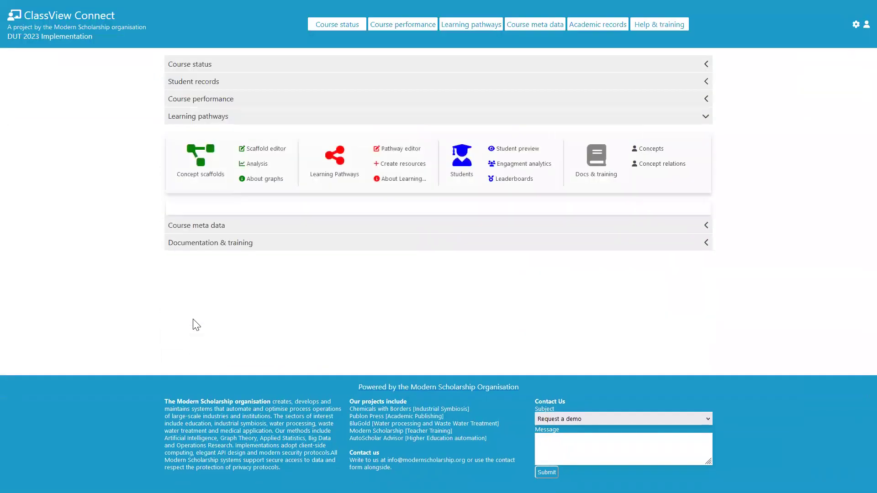
click(196, 169)
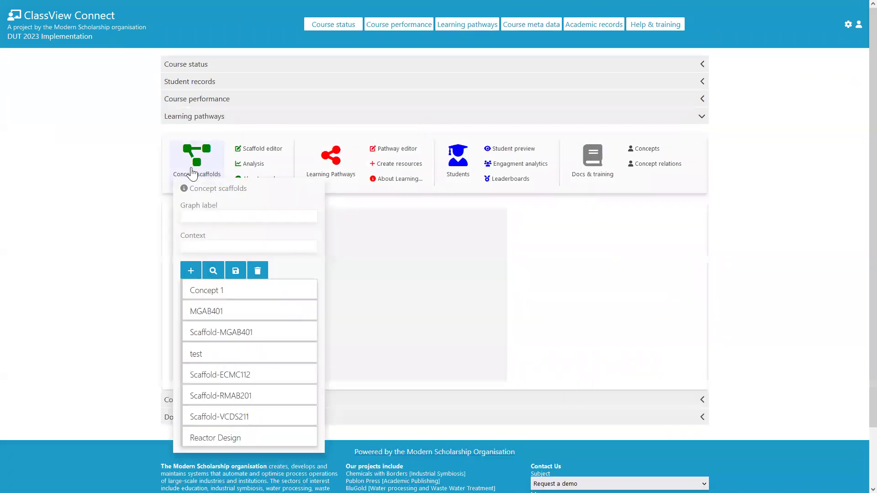
click(244, 439)
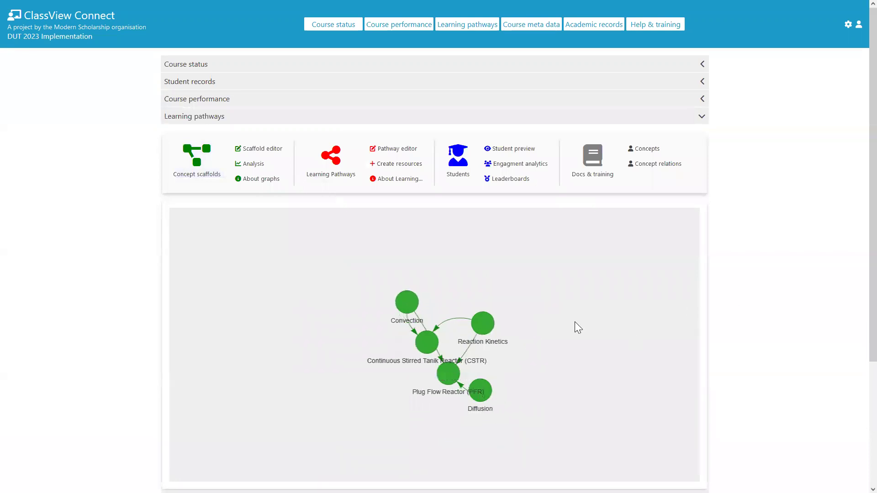
drag(408, 337, 432, 268)
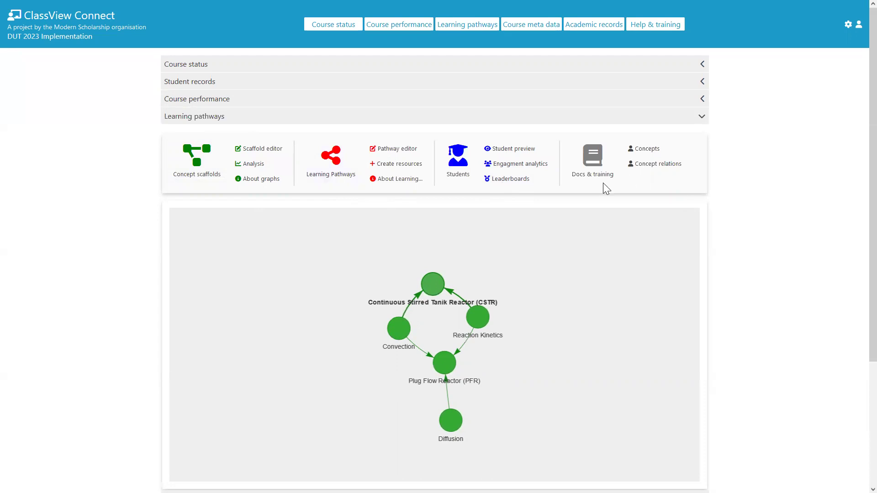
Step: Display the graph of a learning pathway for the Reaction Kinetics concept
click(331, 163)
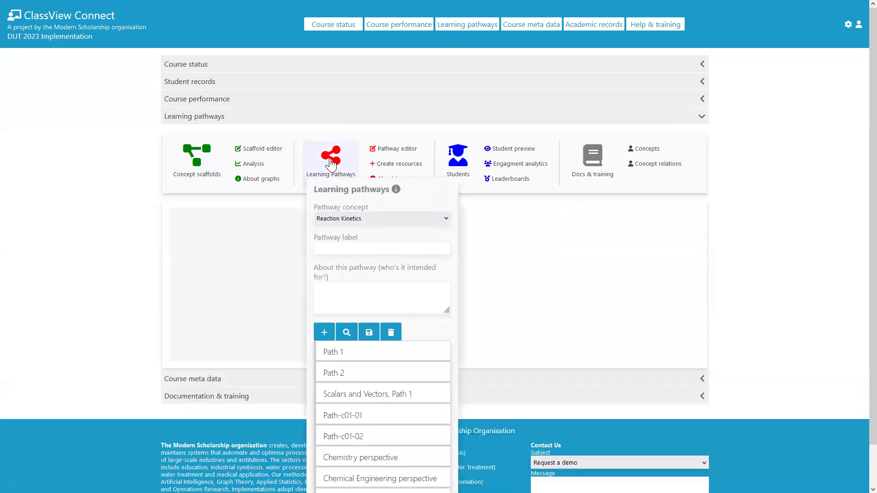
scroll(371, 431, down, 3)
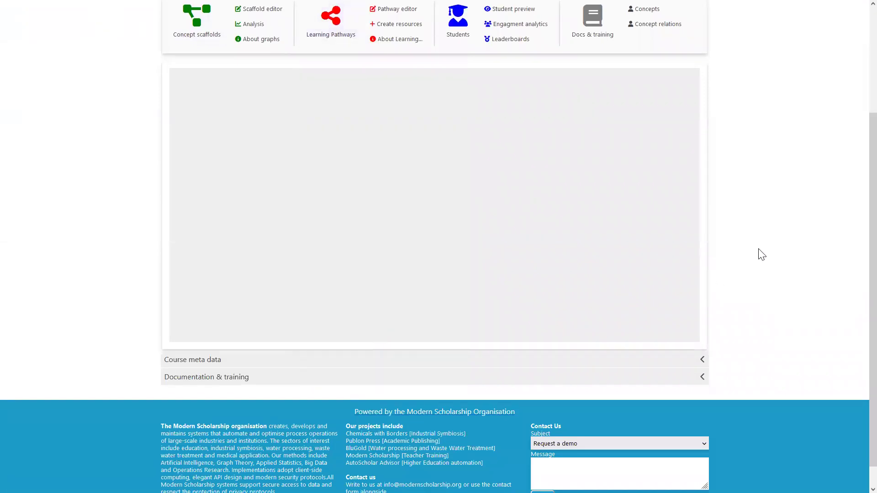
scroll(759, 253, up, 3)
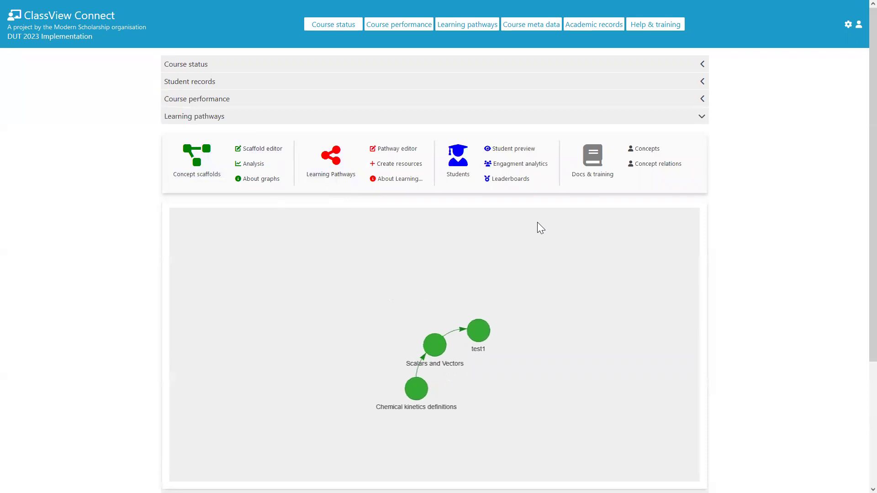
Step: Preview the student view for Reactor Design, Reaction Kinetics and the Chemistry perspective pathway, and select the test1 study resource
click(458, 157)
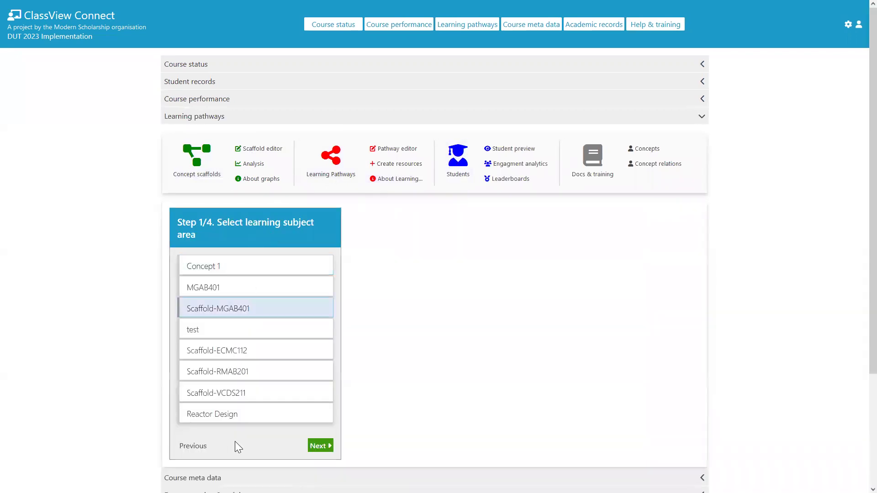
click(228, 417)
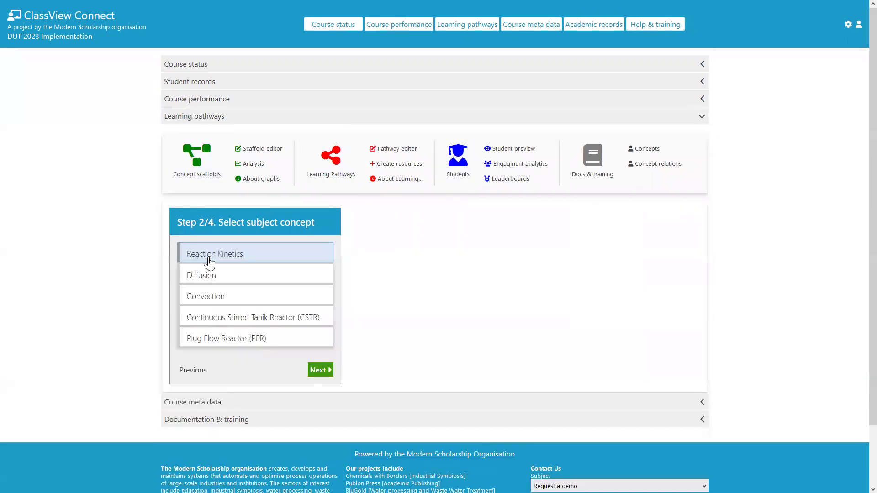
click(227, 255)
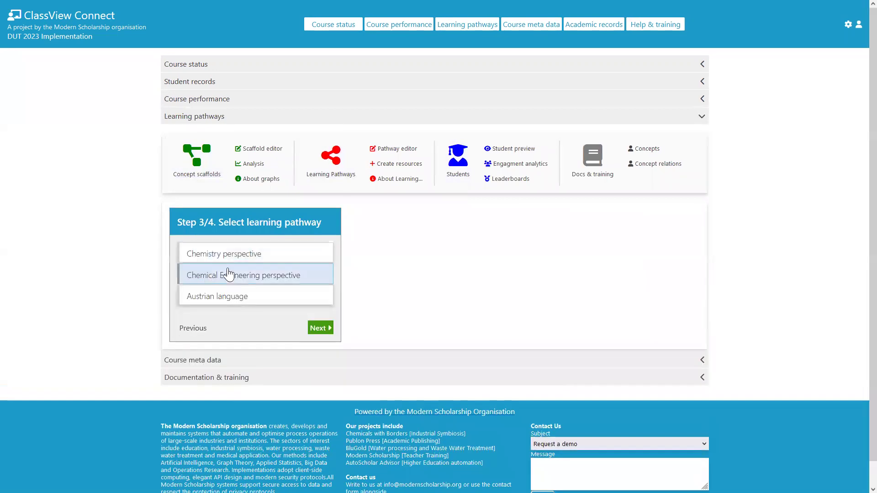
click(227, 256)
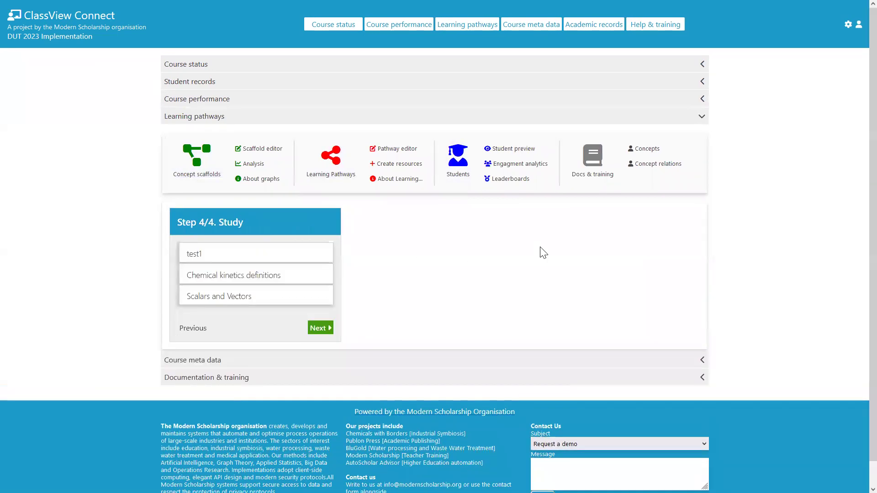
click(274, 258)
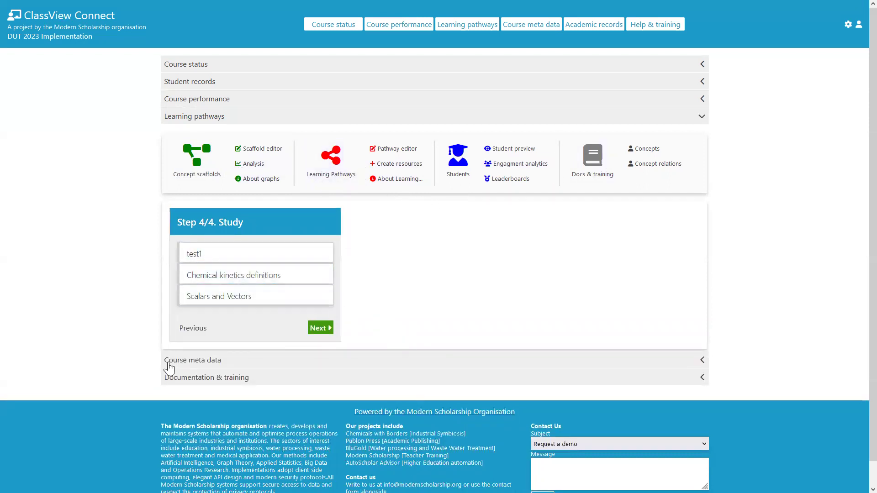
Step: Glance at the course meta data section, then reopen the course status and read its concept scaffold and learning resources notices
click(198, 361)
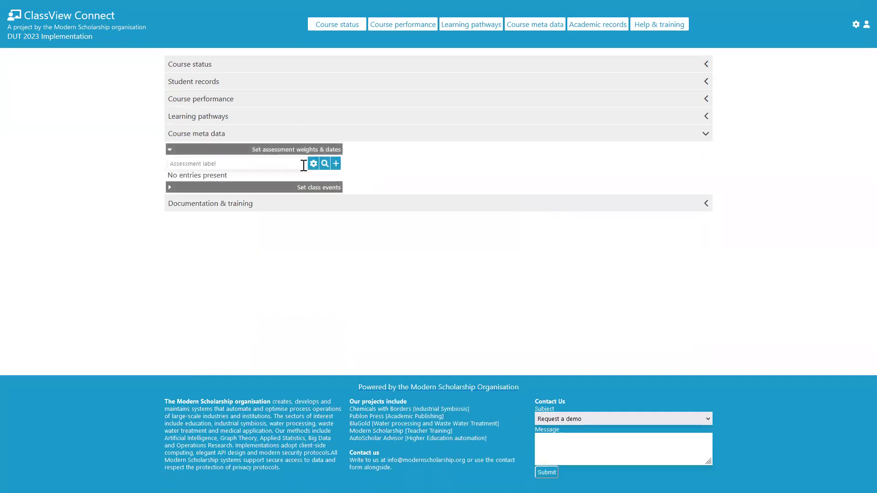
click(247, 64)
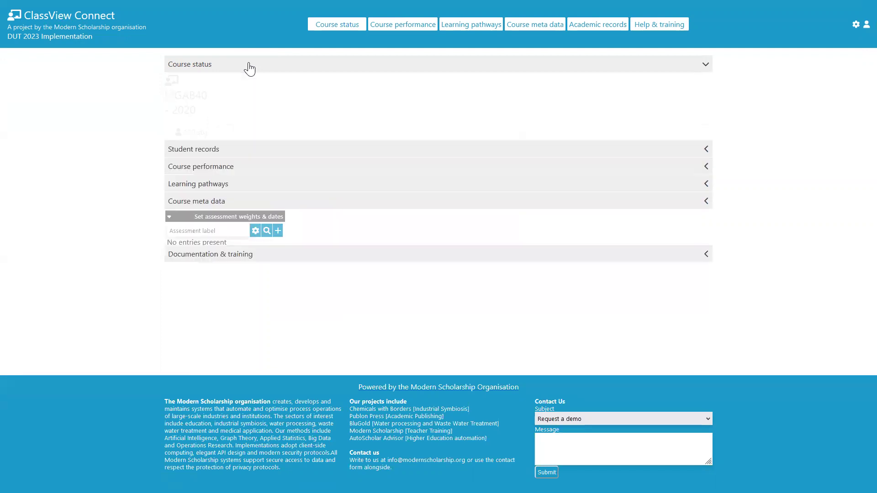
scroll(648, 157, down, 4)
scroll(393, 293, down, 8)
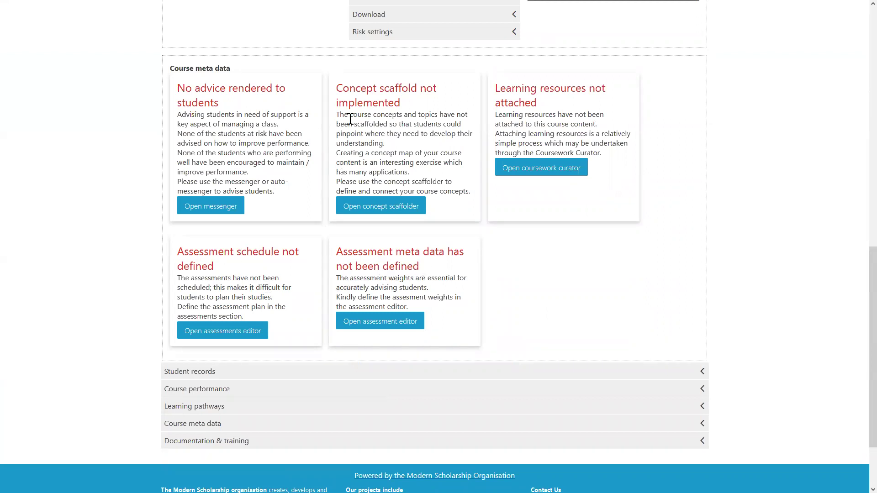
drag(355, 90, 399, 181)
drag(507, 86, 526, 152)
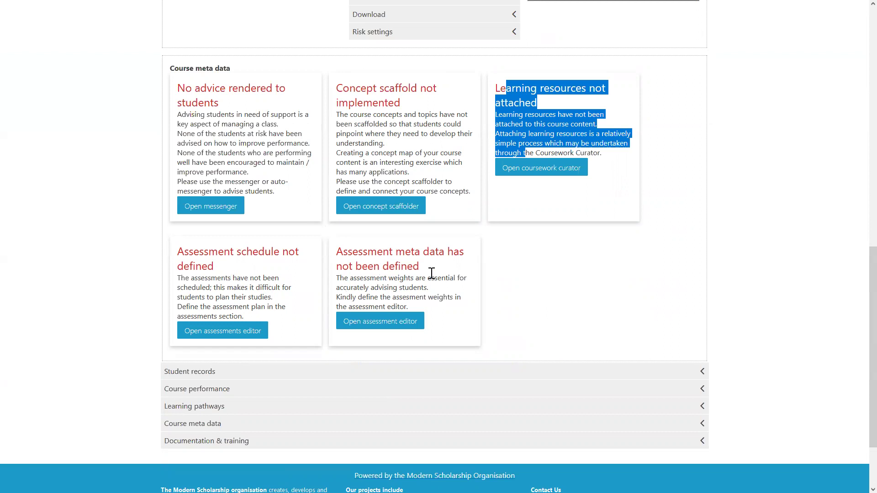
scroll(386, 281, up, 12)
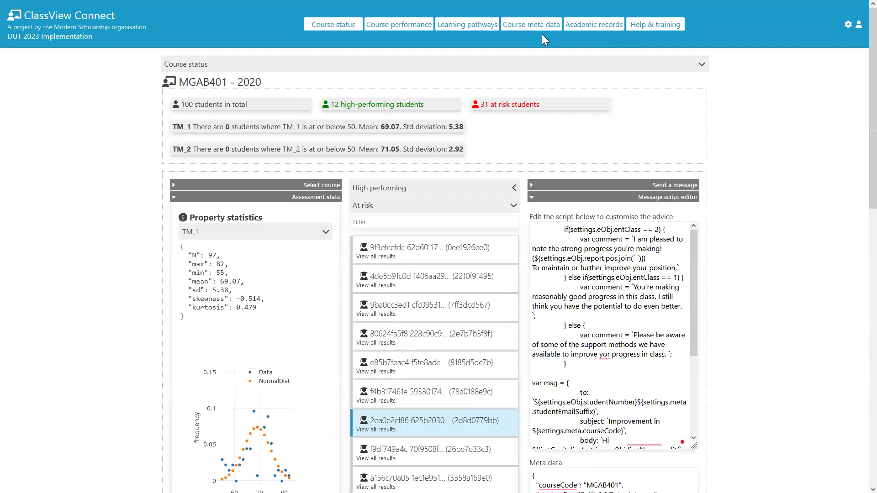
scroll(516, 122, down, 8)
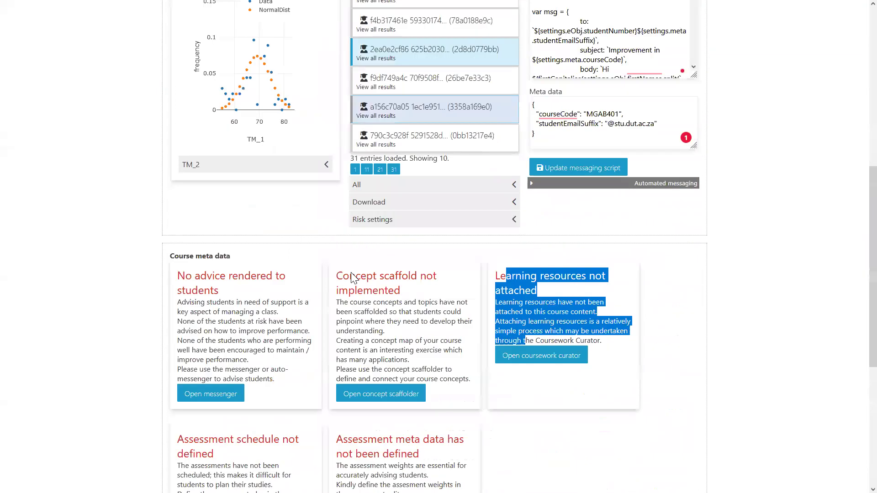
scroll(355, 278, down, 6)
Step: List the assessments in the course meta data section and open the details of TEST 4
click(191, 337)
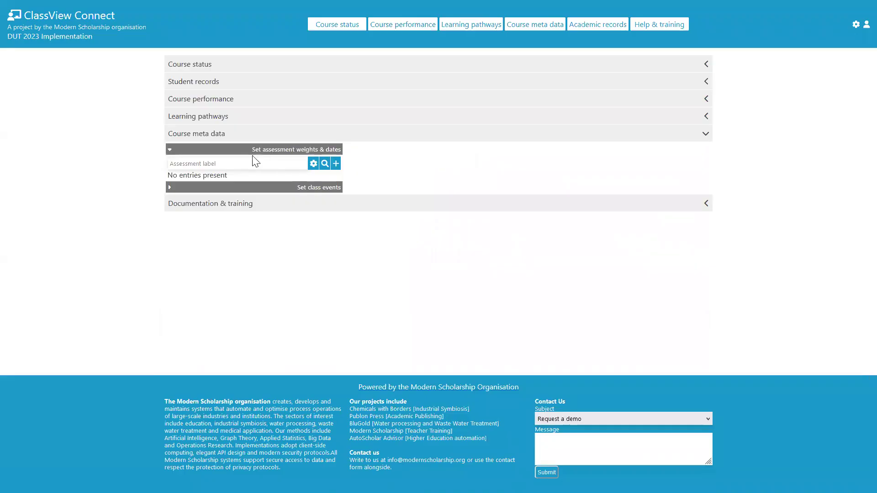
click(324, 164)
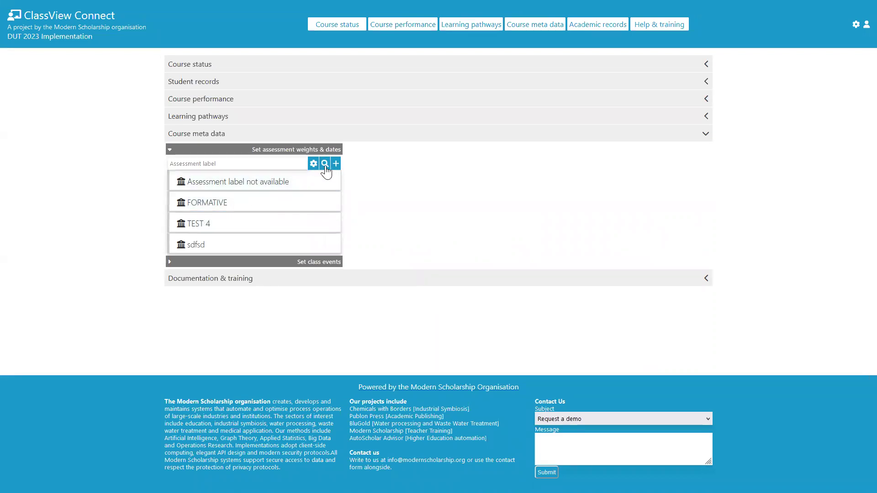
mouse_move(204, 250)
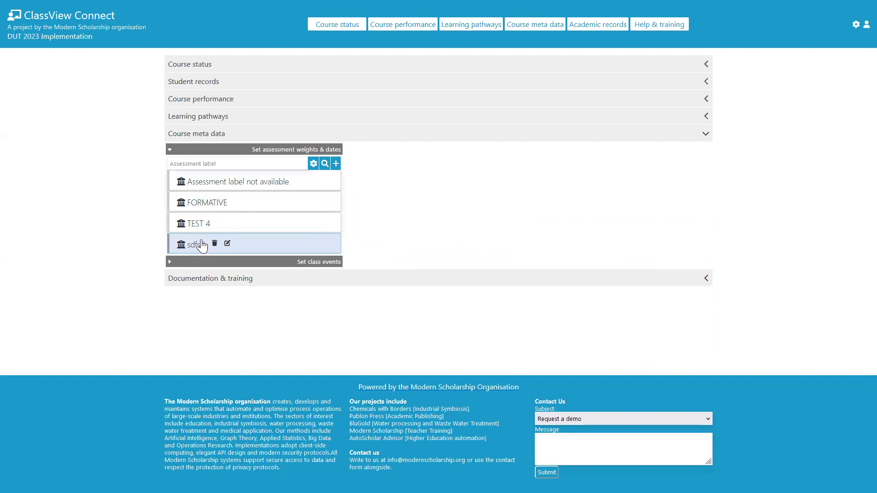
click(193, 226)
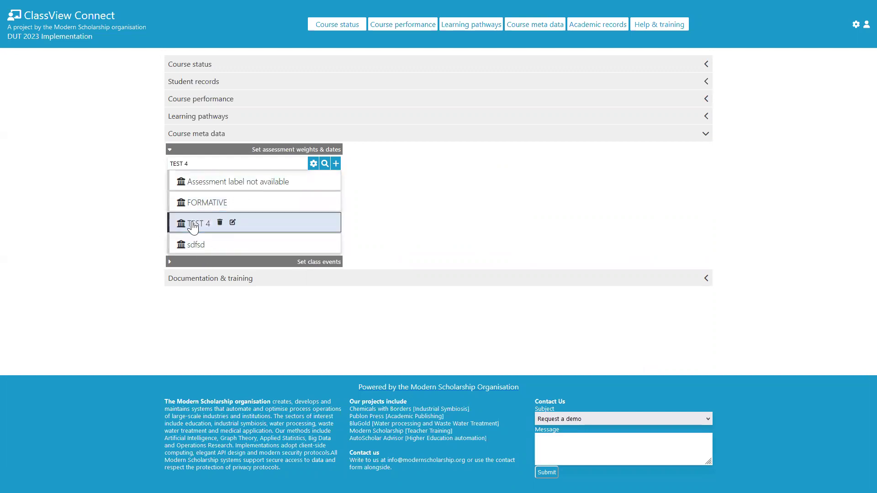
click(232, 223)
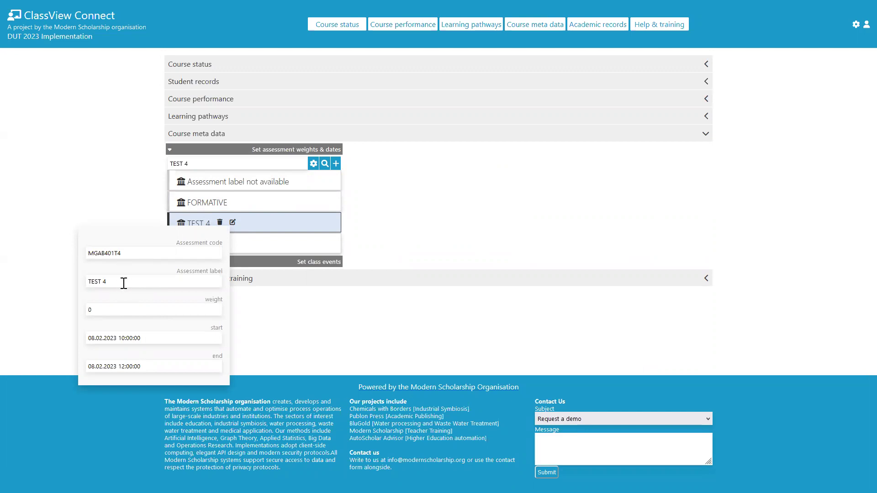
Step: Examine the weight, start and end fields of TEST 4 and close its details
key(ctrl+a)
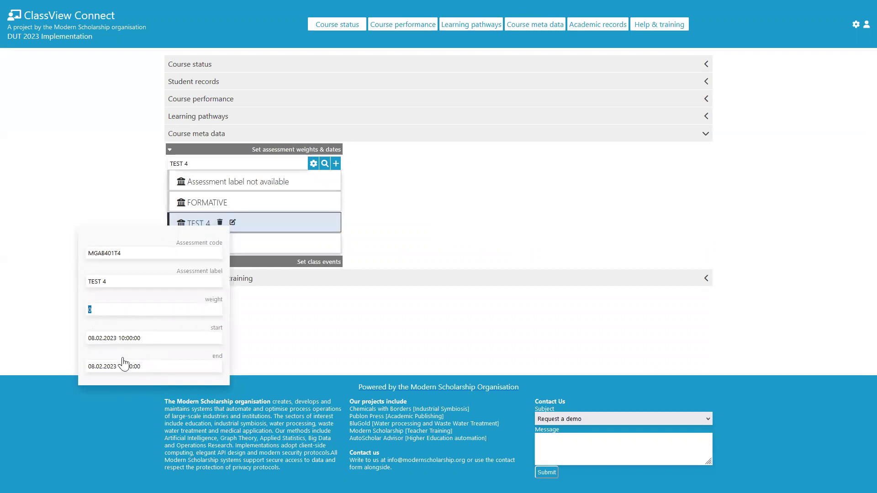
click(161, 338)
click(160, 338)
click(163, 364)
click(163, 364)
click(89, 308)
click(233, 223)
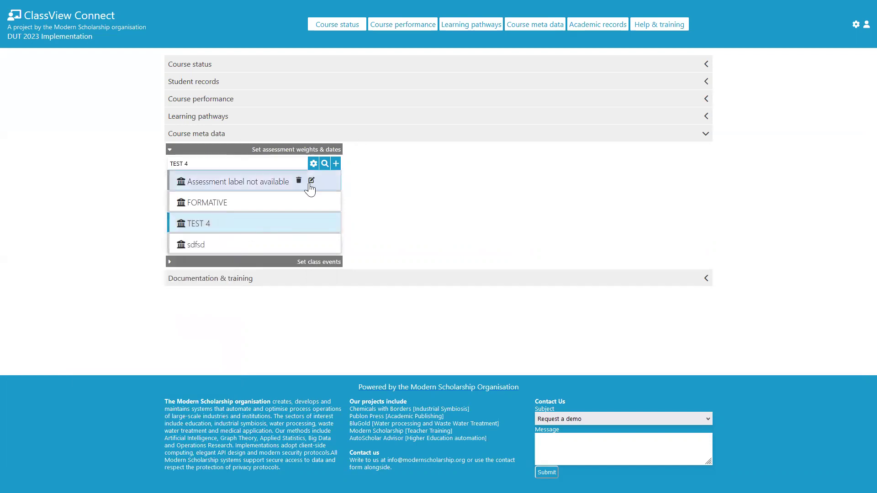
Step: Show the class events calendar and go back to the week of Feb 12 – 18, 2023
click(325, 263)
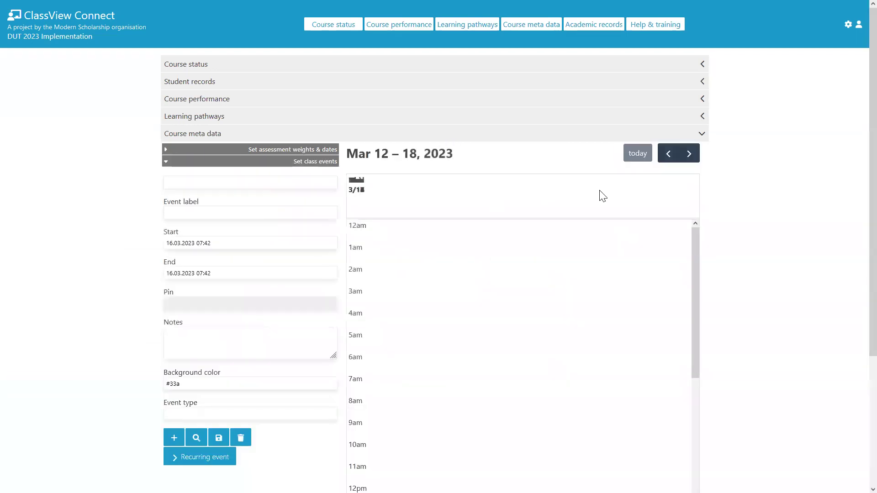
click(672, 155)
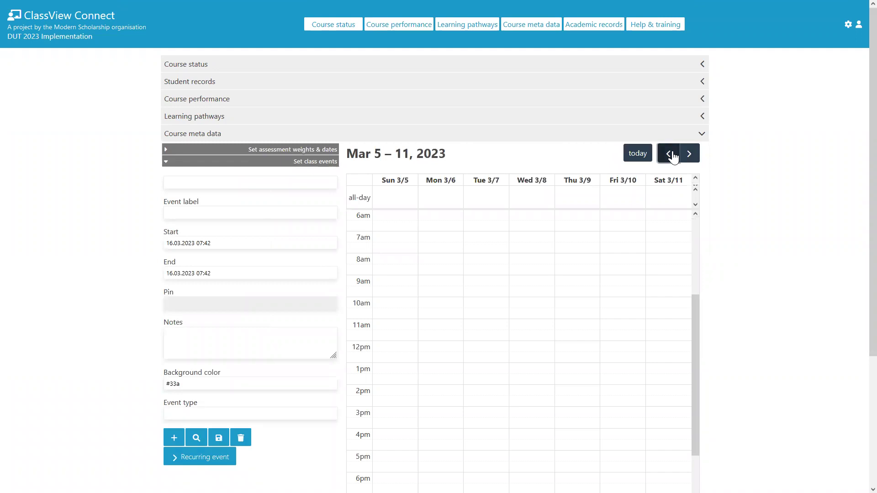
click(669, 154)
click(669, 154)
click(670, 154)
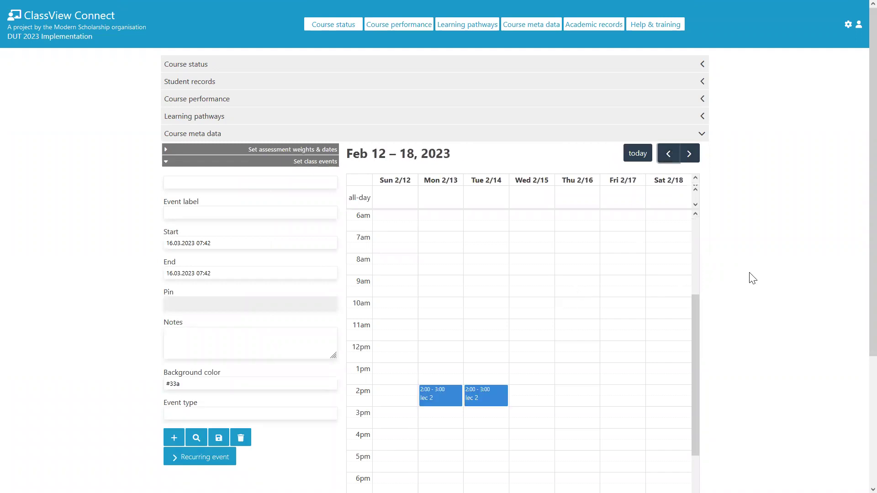
Step: Load the details of the lec 2 event on Monday 2/13 into the class event form
scroll(753, 272, down, 1)
click(234, 169)
click(444, 351)
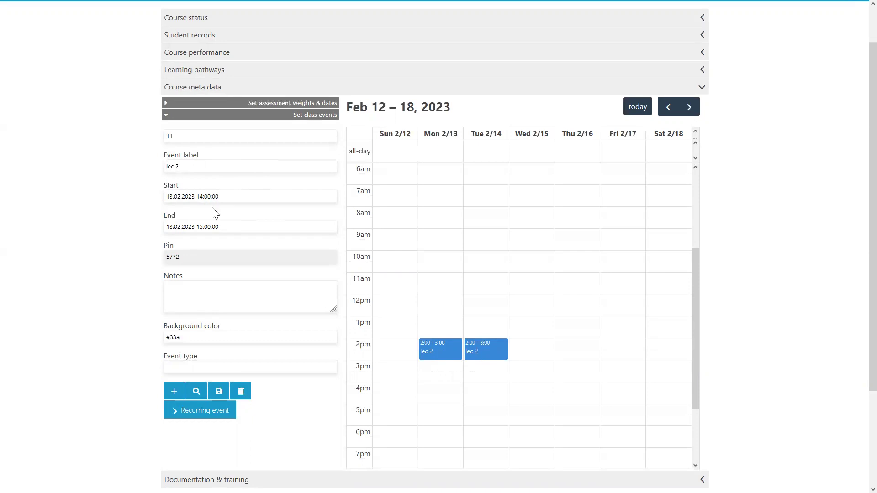
Step: Highlight the pin of the Monday 2/13 lec 2 event in the class event form
drag(187, 259, 131, 267)
drag(190, 259, 135, 259)
Step: Open the form for adding recurring events, view its label, date, recurrence and count fields, and close it
scroll(745, 273, down, 1)
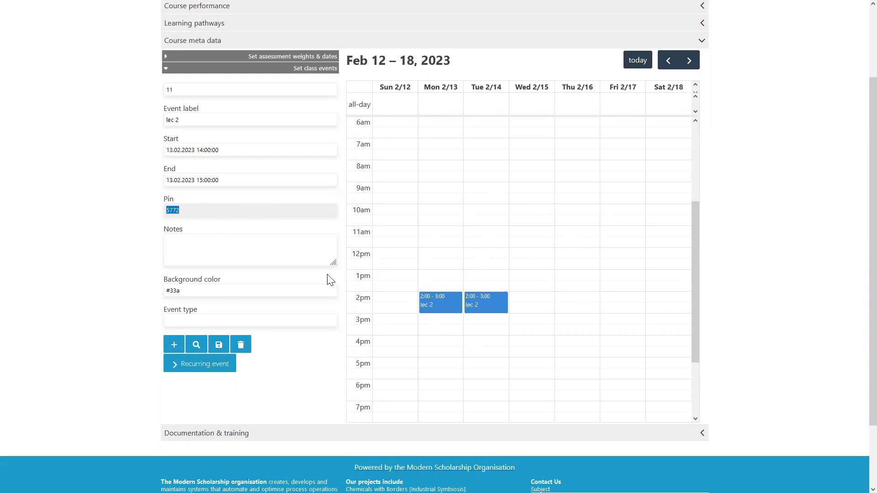
click(210, 365)
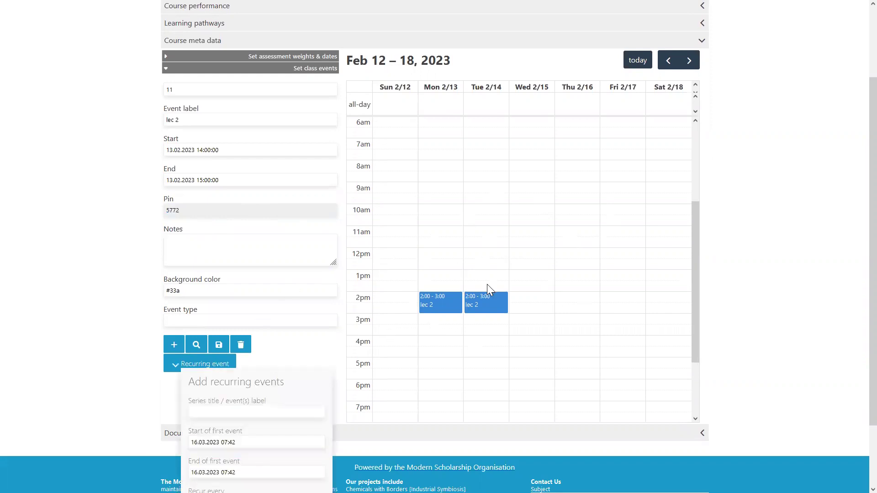
scroll(490, 290, down, 2)
scroll(64, 386, down, 2)
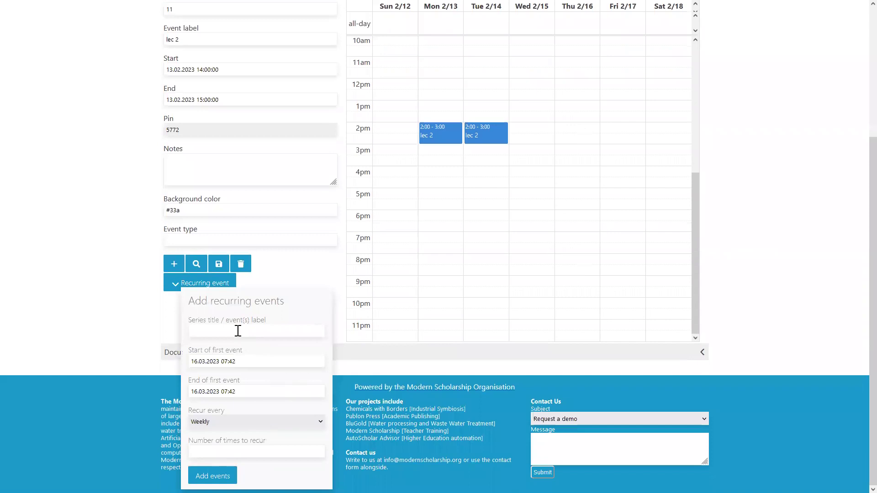
click(220, 284)
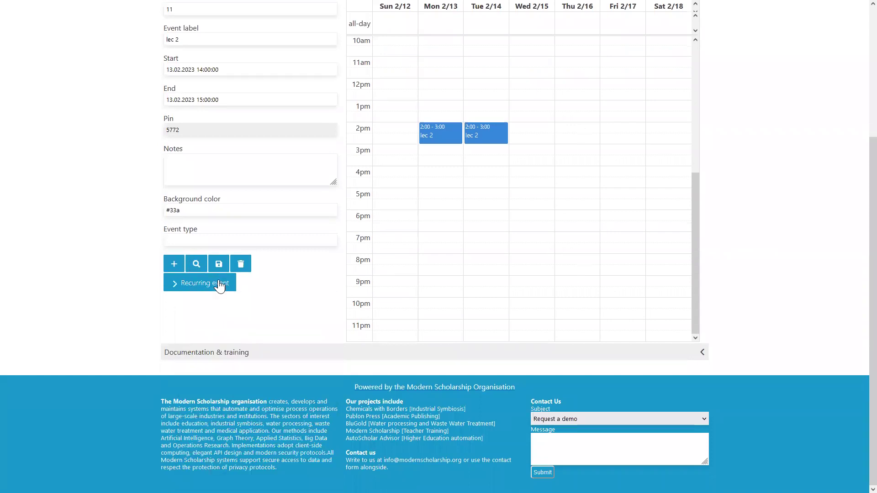
Step: Load the details of the lec 2 event on Tuesday 2/14 and highlight its pin
scroll(822, 179, up, 3)
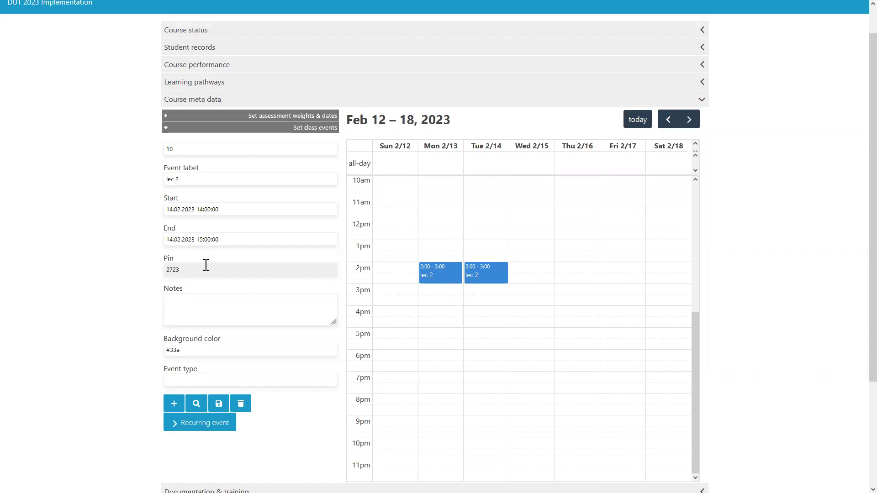
double_click(165, 271)
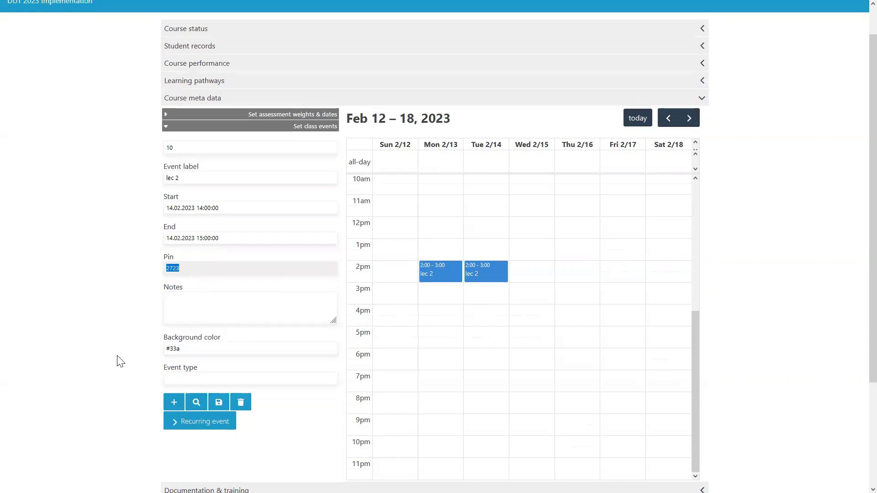
scroll(120, 361, down, 2)
Step: Return to the course status section and expand its overview of MGAB401 - 2020
scroll(124, 253, up, 3)
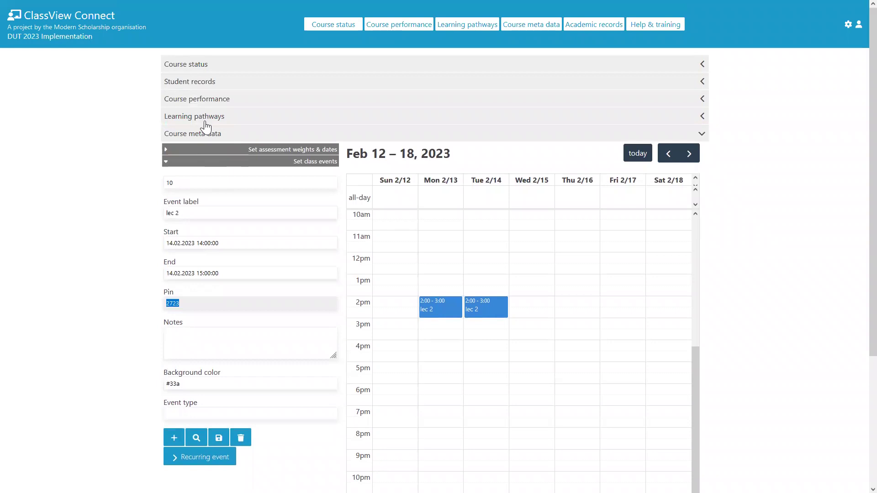
click(202, 68)
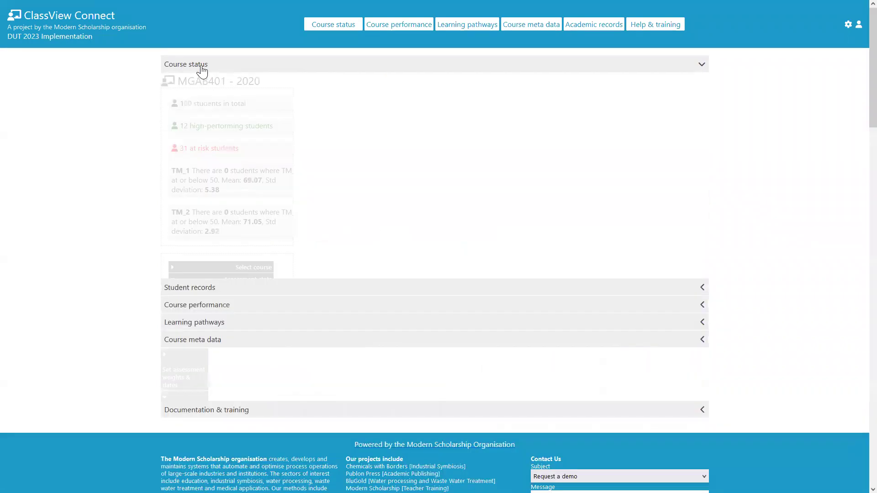